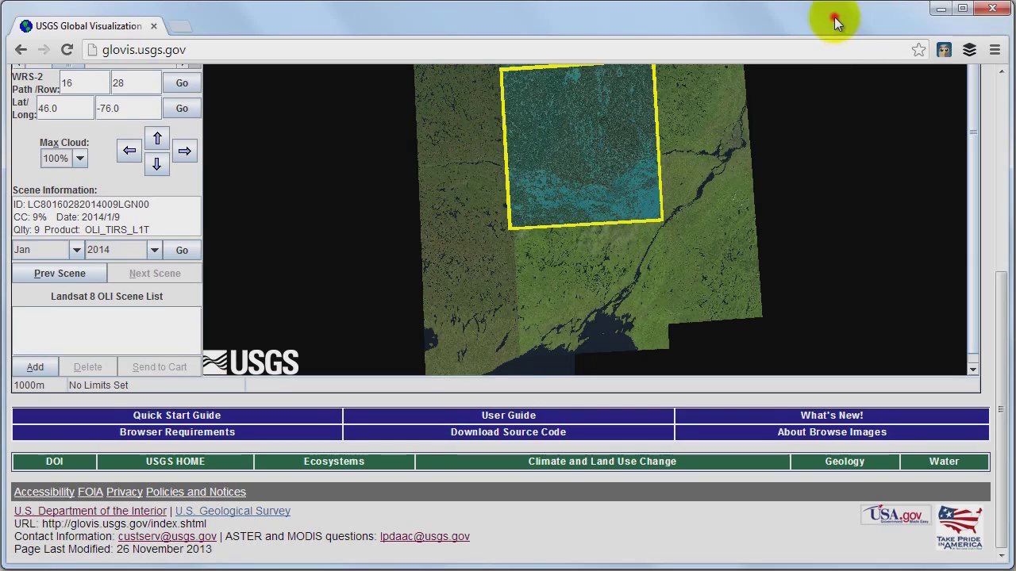
Step: Scroll the GloVis page and bring the C:\data_001\Ottawa folder window to the top
drag(1003, 309, 998, 111)
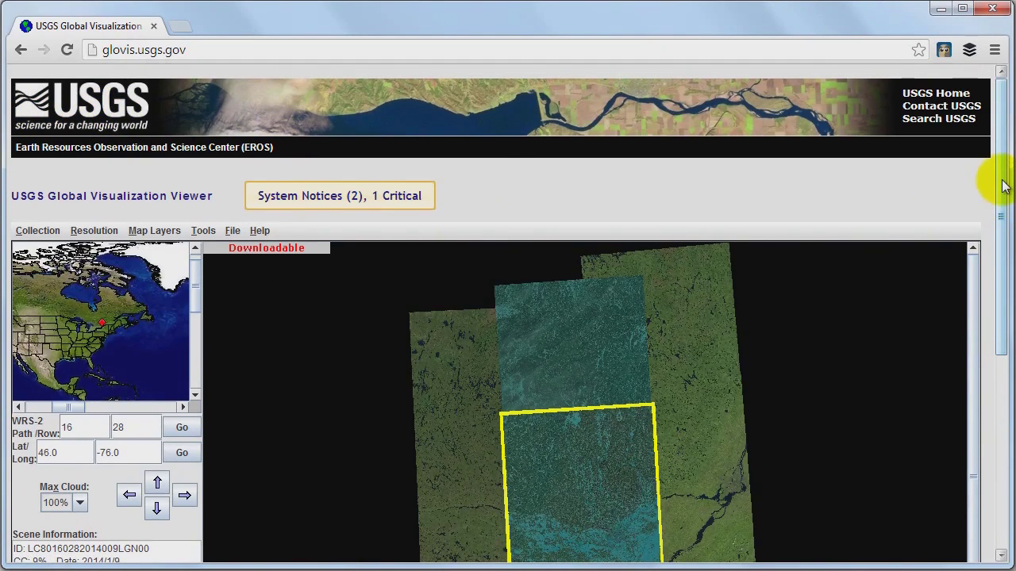
drag(1004, 185, 1005, 344)
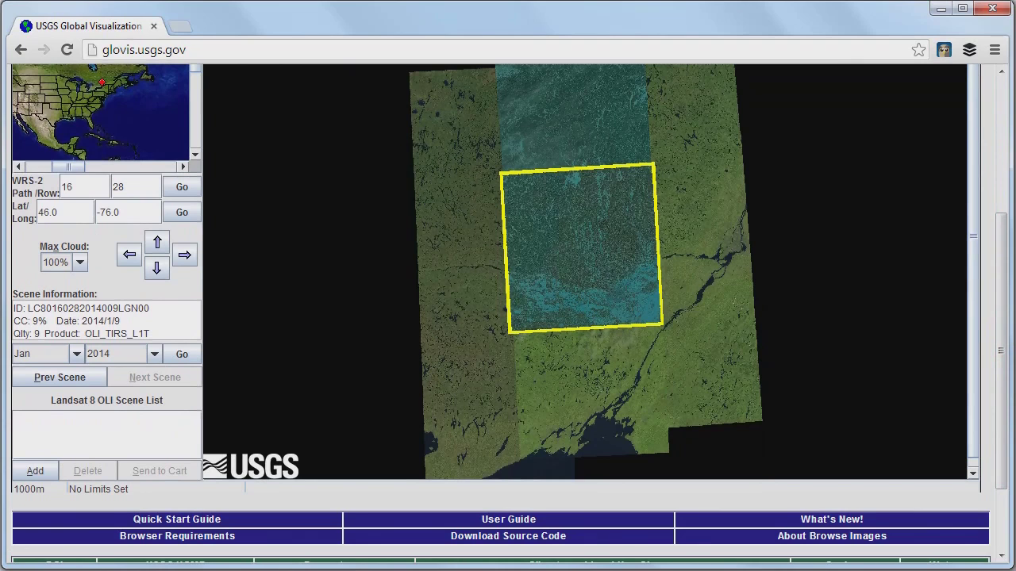
drag(986, 449, 670, 33)
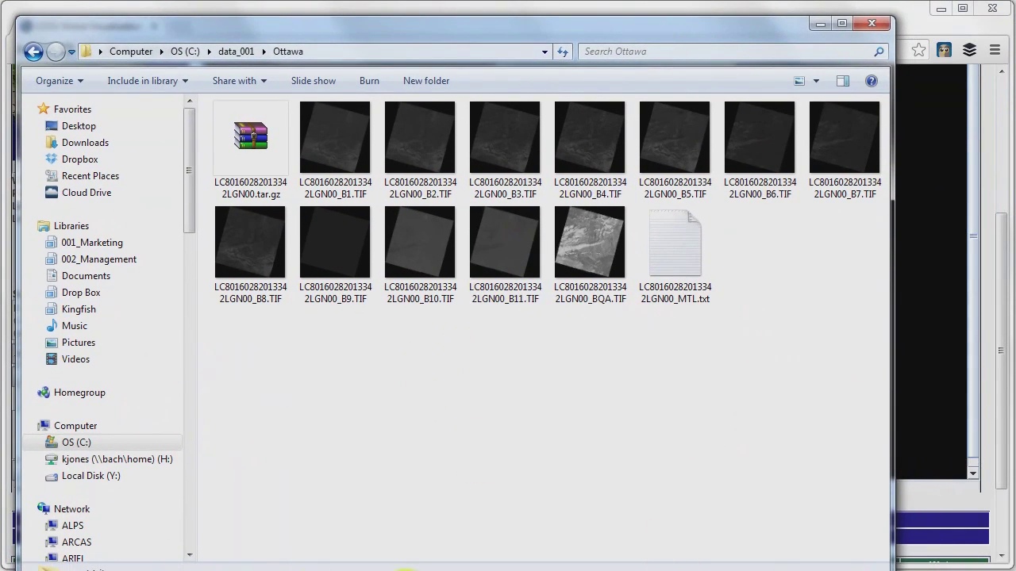
drag(170, 565, 170, 537)
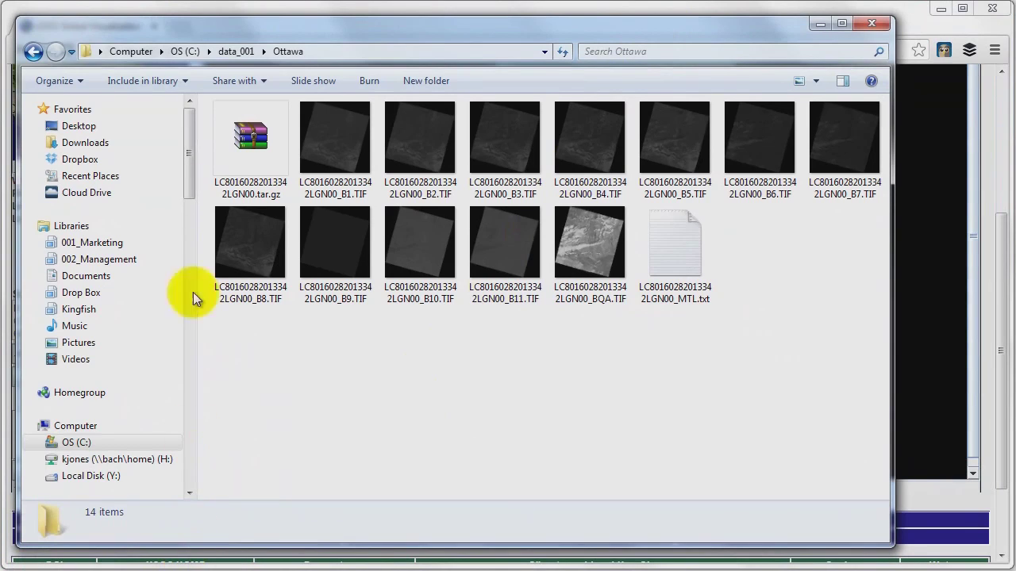
click(255, 148)
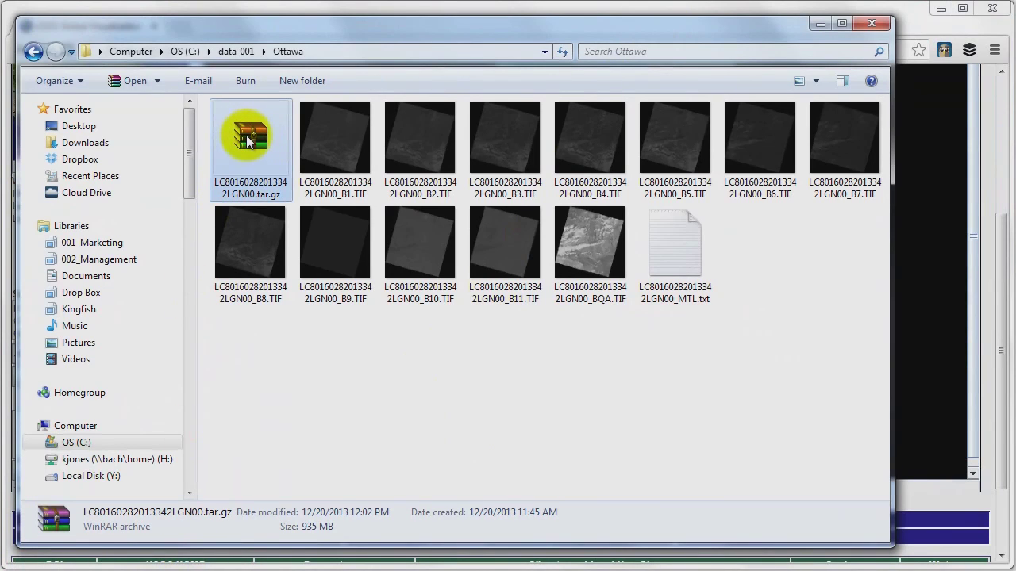
click(342, 137)
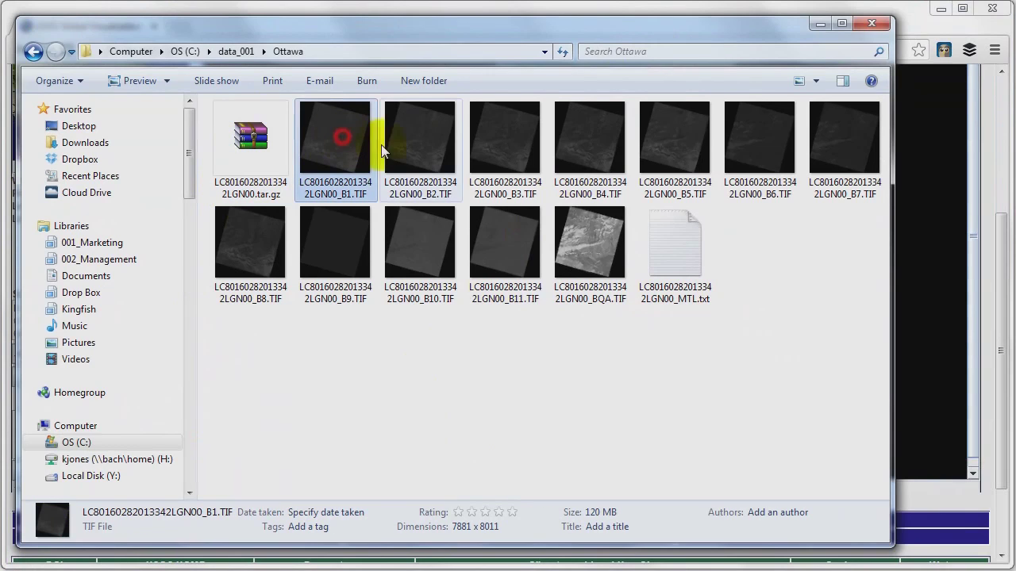
click(416, 140)
click(514, 135)
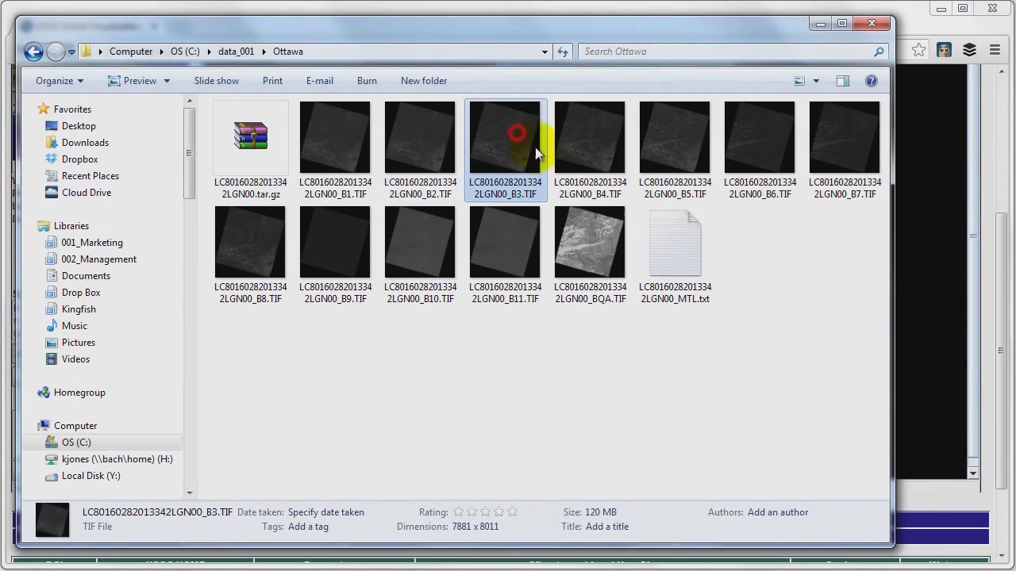
click(577, 141)
click(686, 142)
click(752, 146)
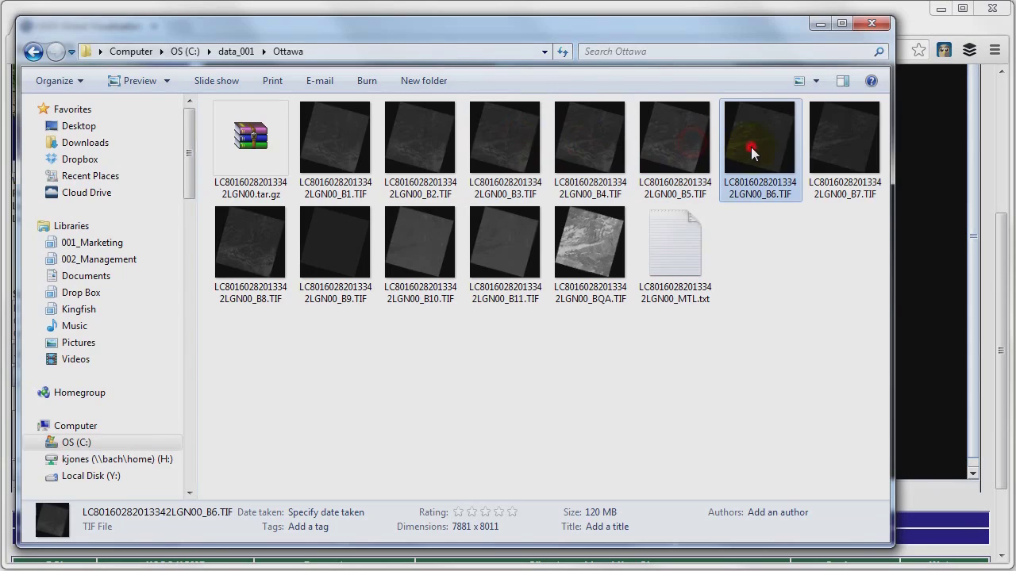
click(858, 154)
click(238, 235)
click(332, 238)
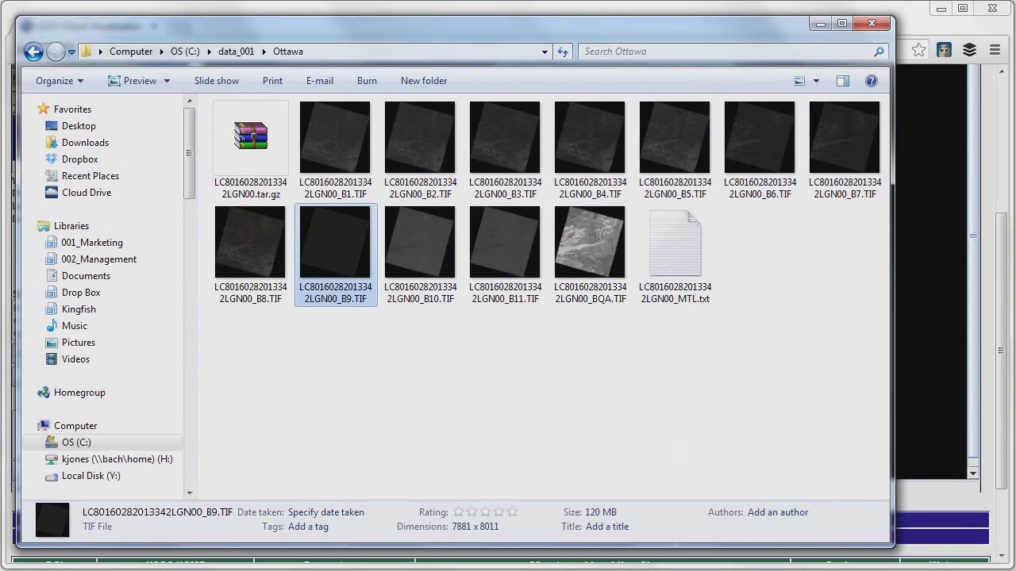
drag(505, 334, 519, 333)
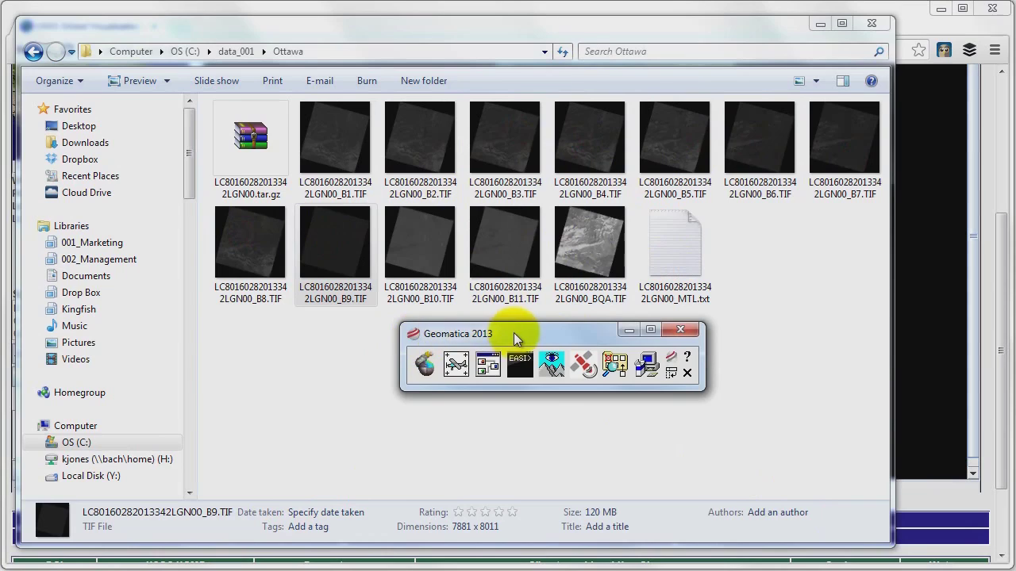
Step: Launch Focus and size its window beside the Ottawa folder
click(423, 367)
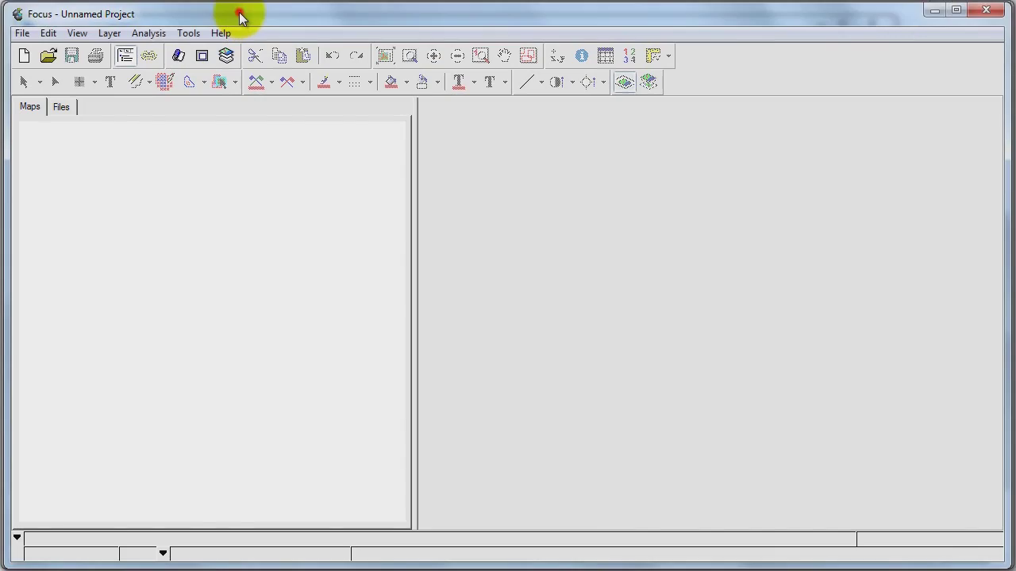
click(238, 12)
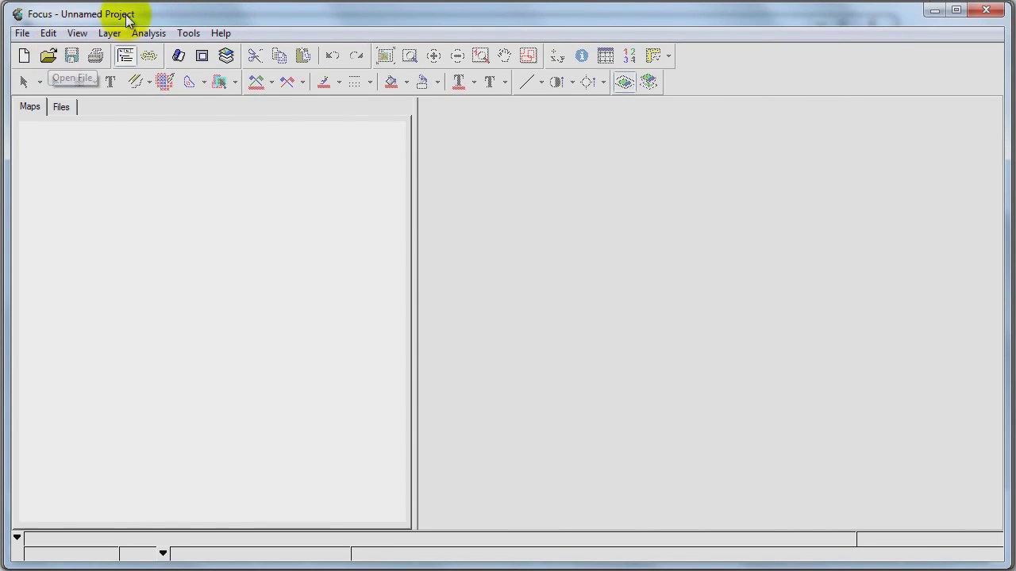
drag(133, 16, 447, 23)
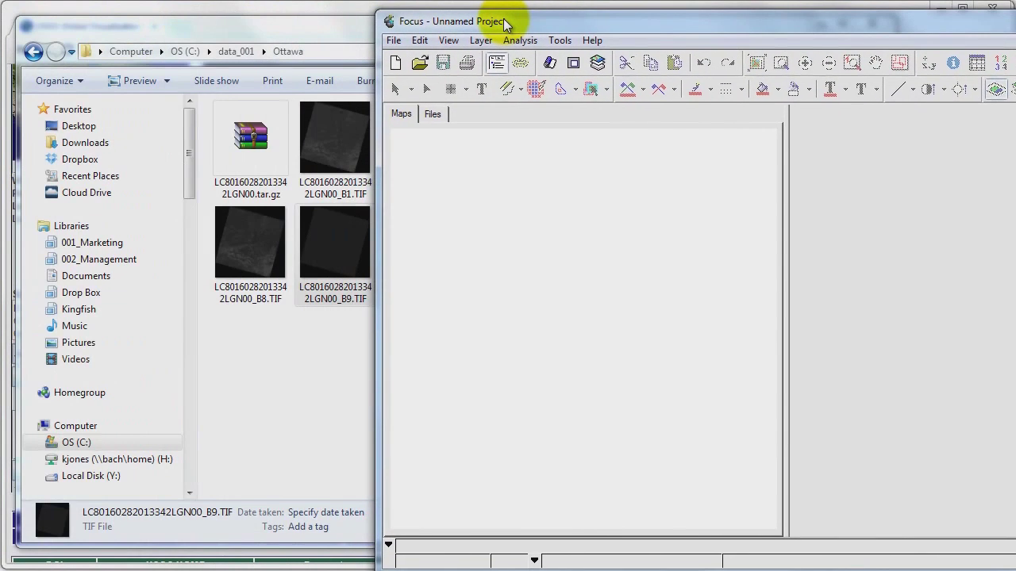
Step: Open the Ottawa folder's MTL.txt in Focus, loading its MS multispectral band set
click(397, 45)
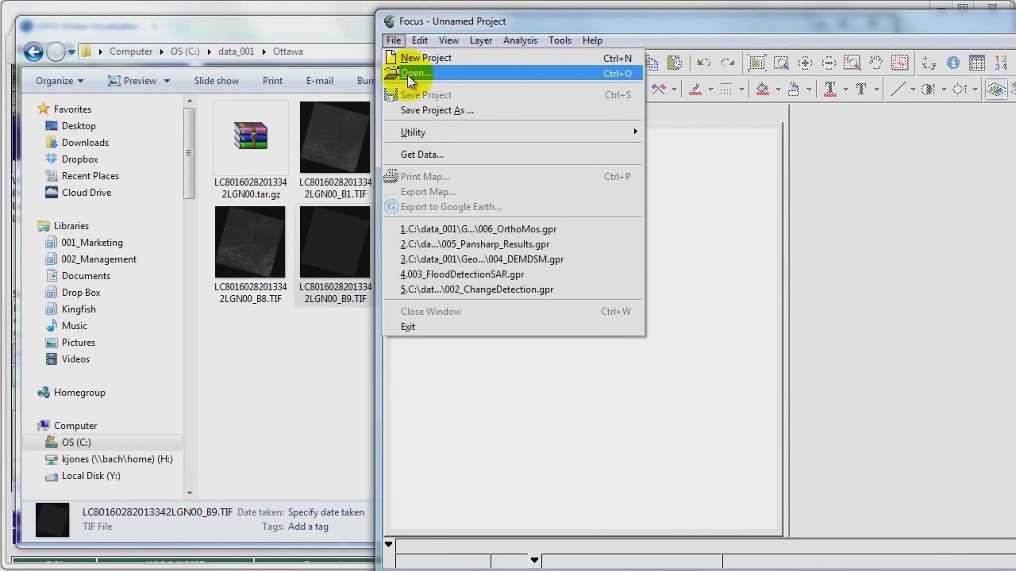
click(407, 74)
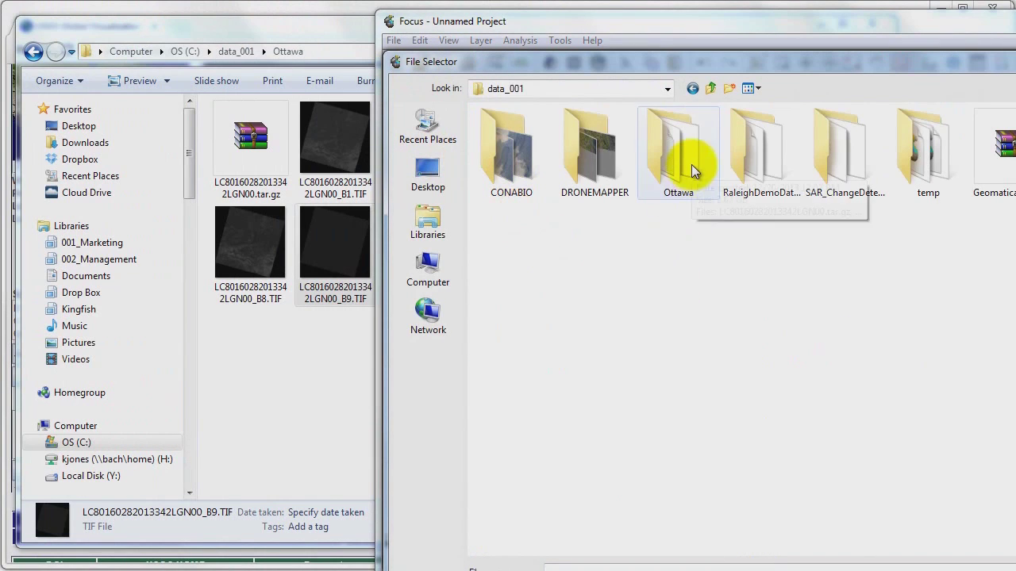
double_click(692, 172)
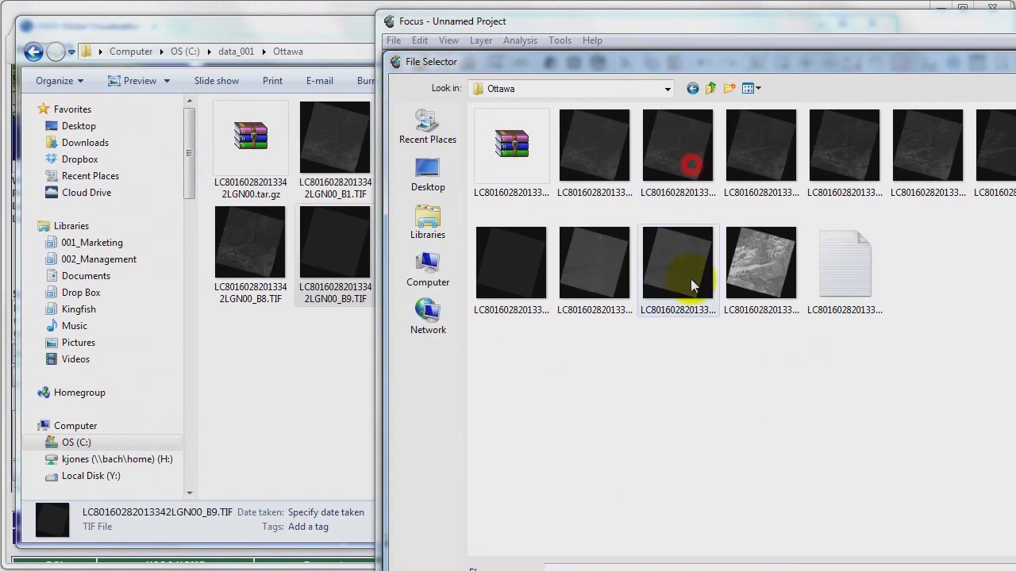
click(843, 274)
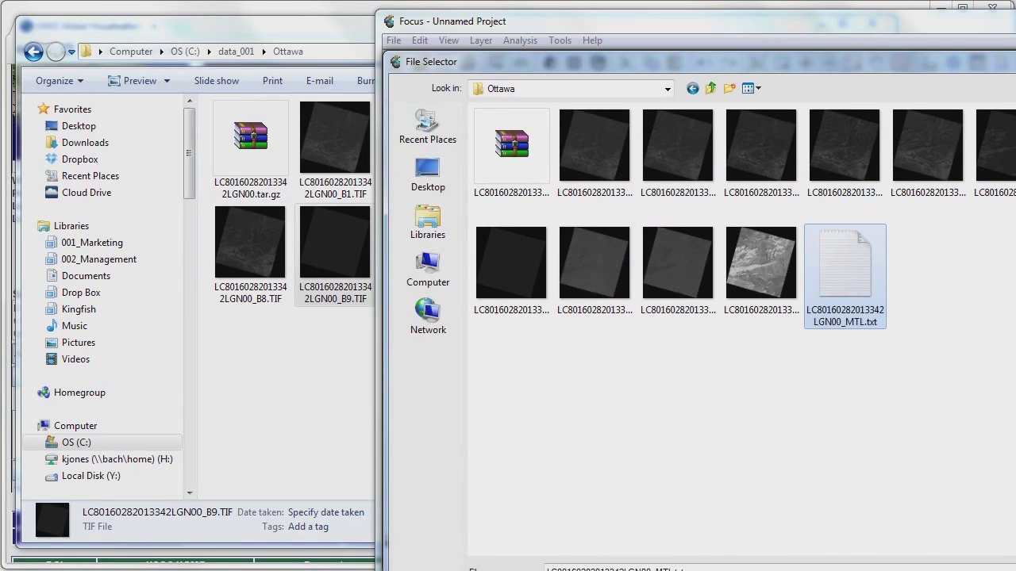
key(Return)
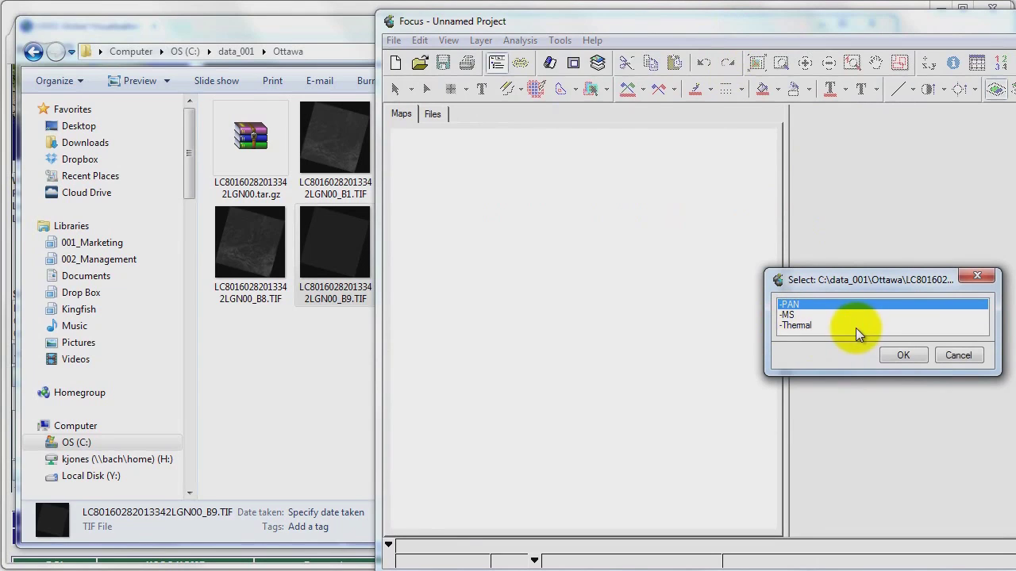
click(794, 315)
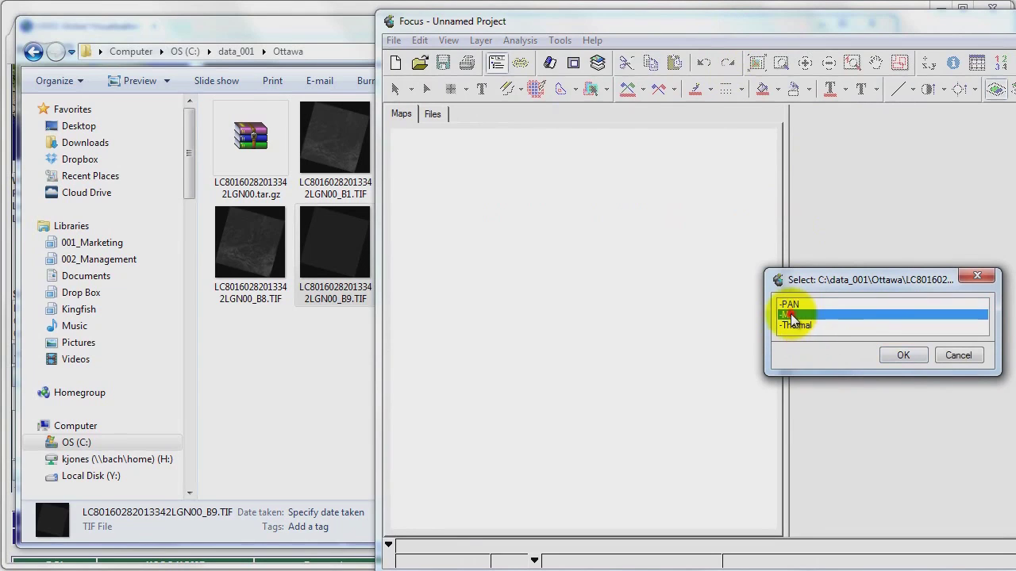
click(897, 354)
key(super+Up)
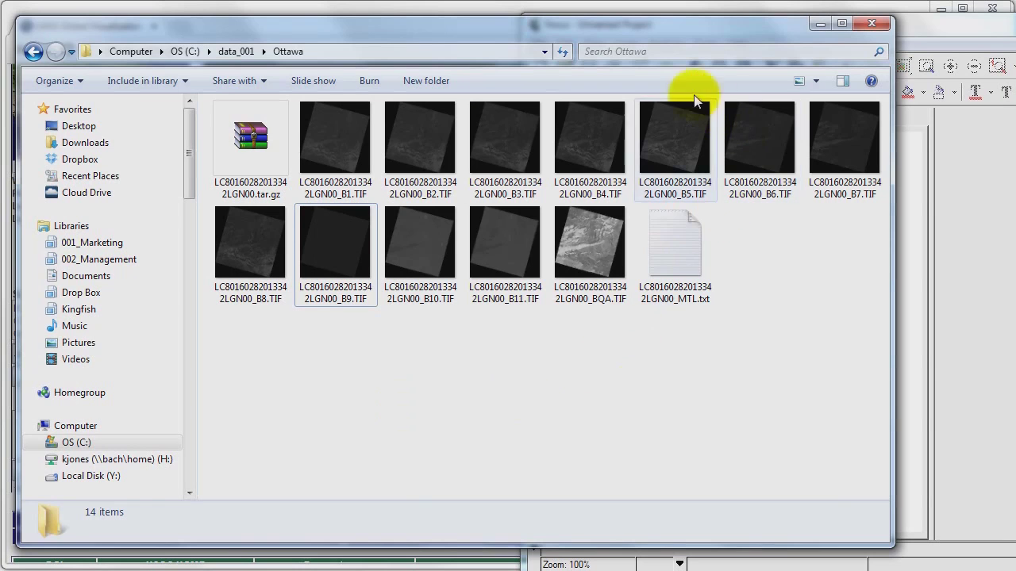
Step: Drop MTL.txt into Focus and load its MS bands as an RGB 4,3,2 map layer
drag(641, 34, 189, 47)
drag(229, 268, 718, 276)
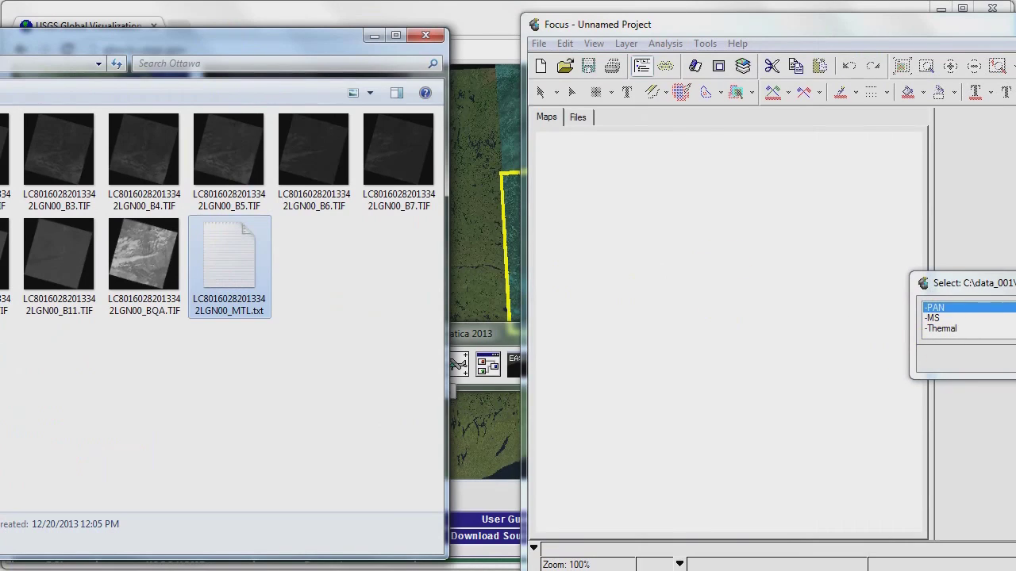
click(951, 318)
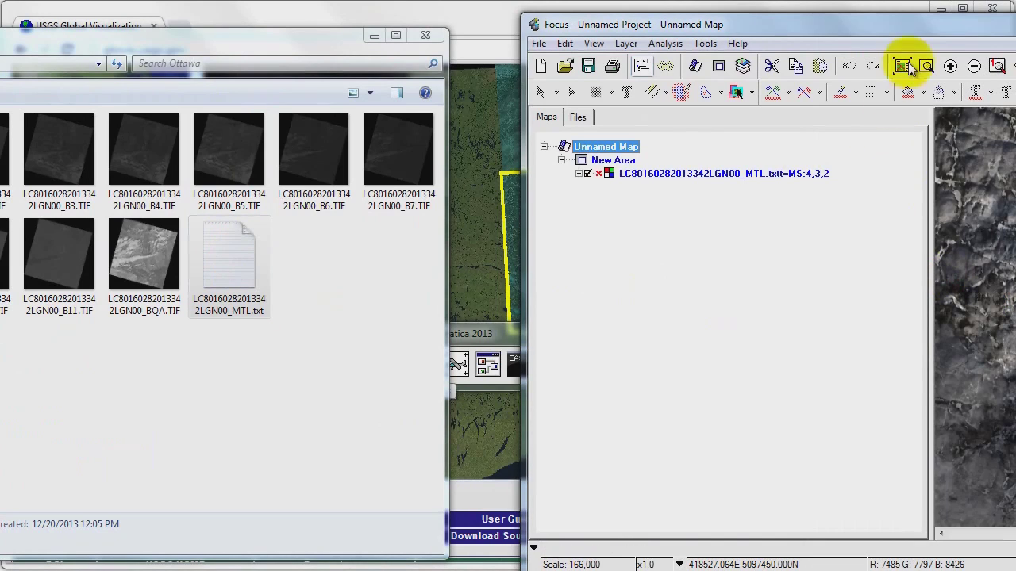
drag(921, 27, 408, 19)
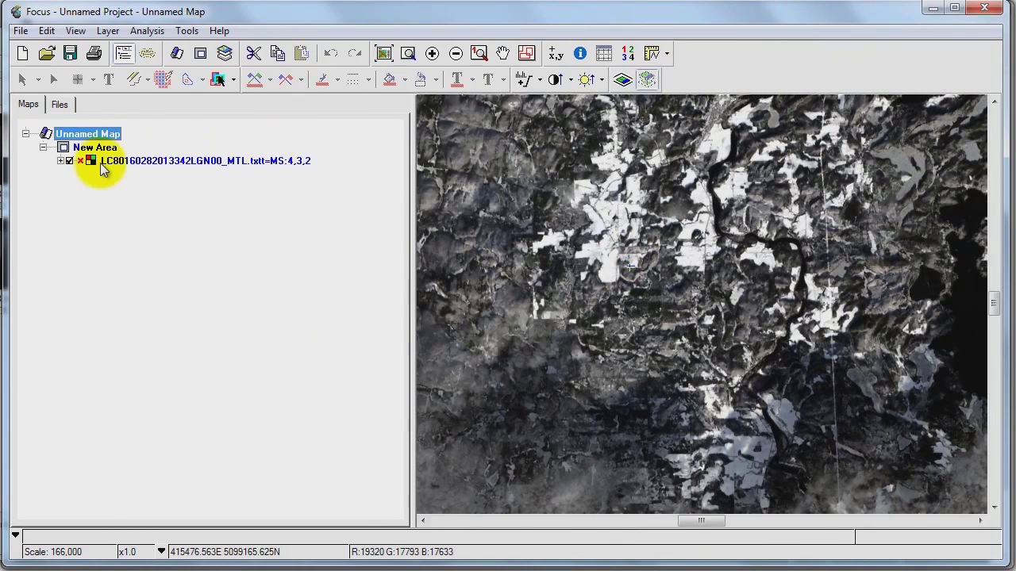
right_click(126, 162)
Step: Remap the layer to a false-colour 5,4,3 composite and list the file's eight rasters
click(153, 329)
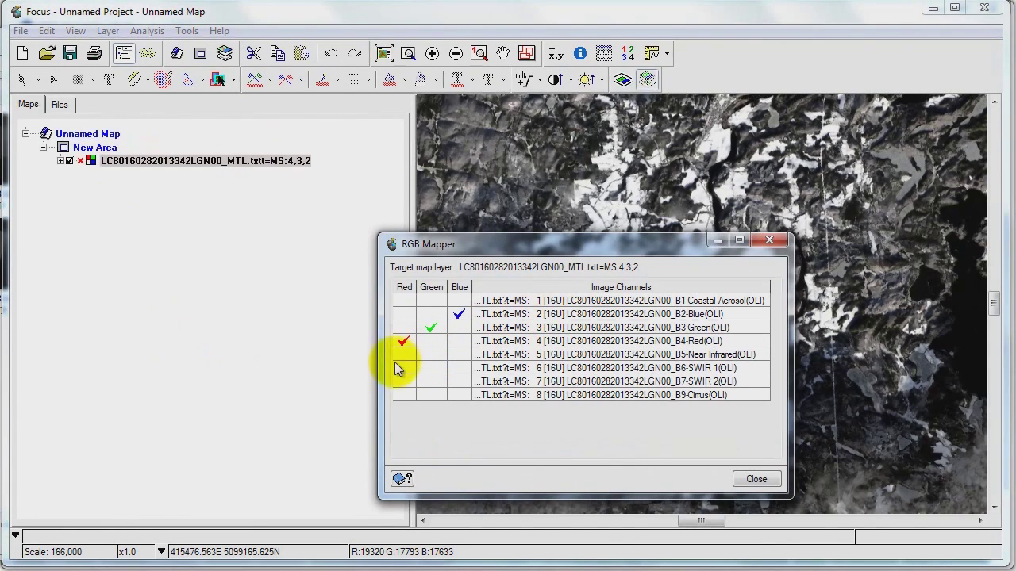
click(404, 354)
click(431, 341)
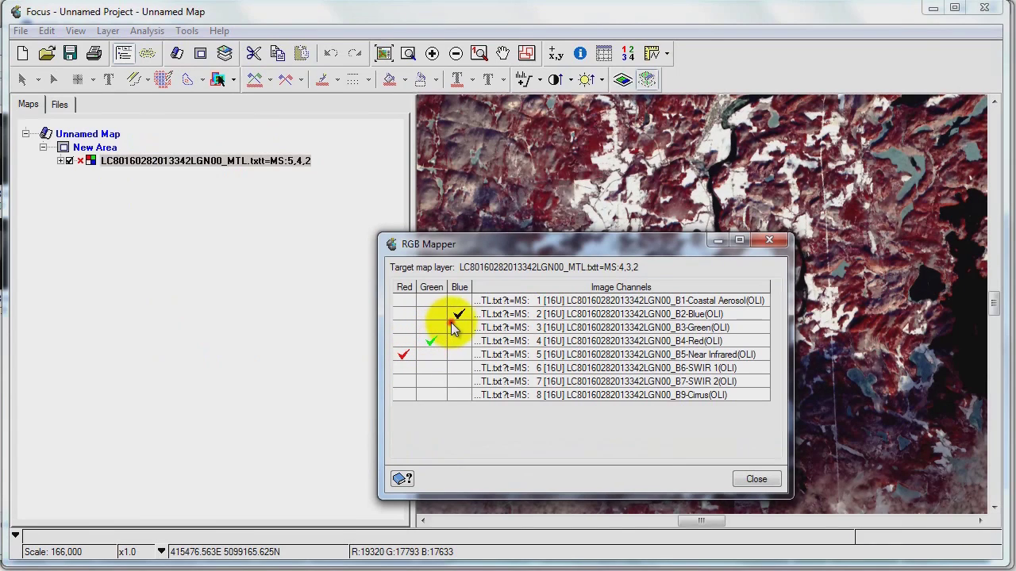
click(459, 327)
click(758, 479)
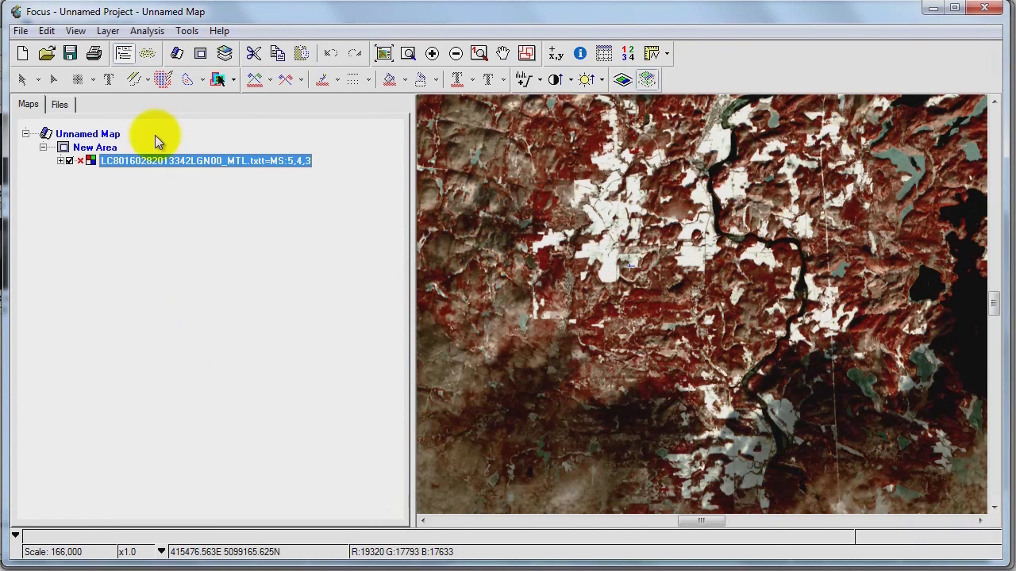
click(62, 106)
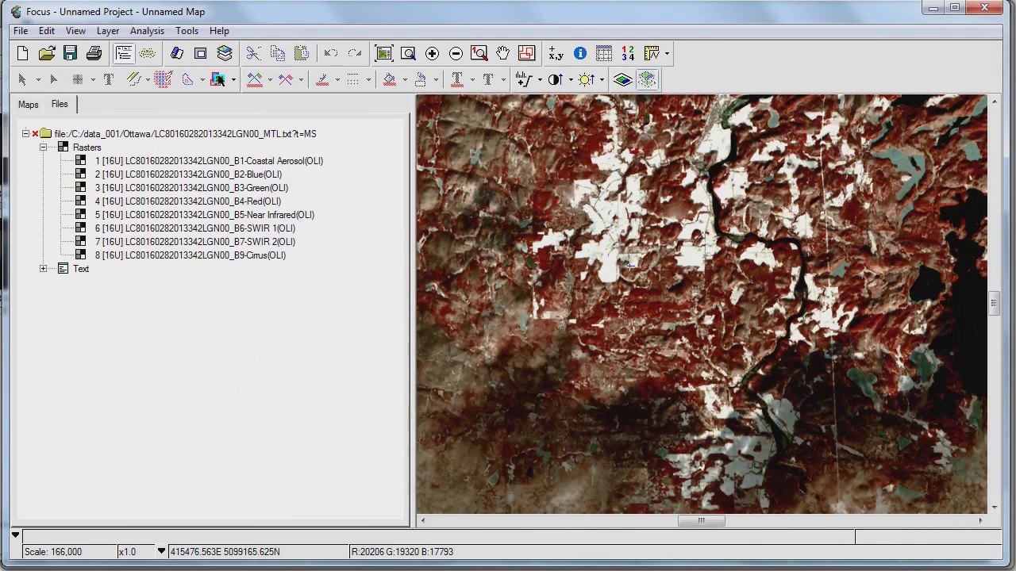
click(3, 92)
drag(40, 38, 500, 27)
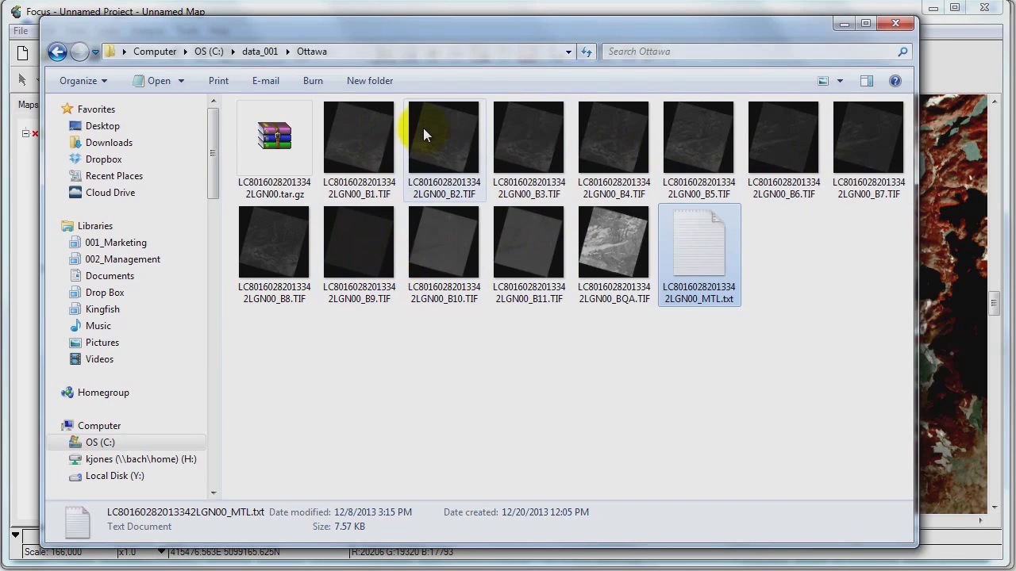
mouse_move(423, 127)
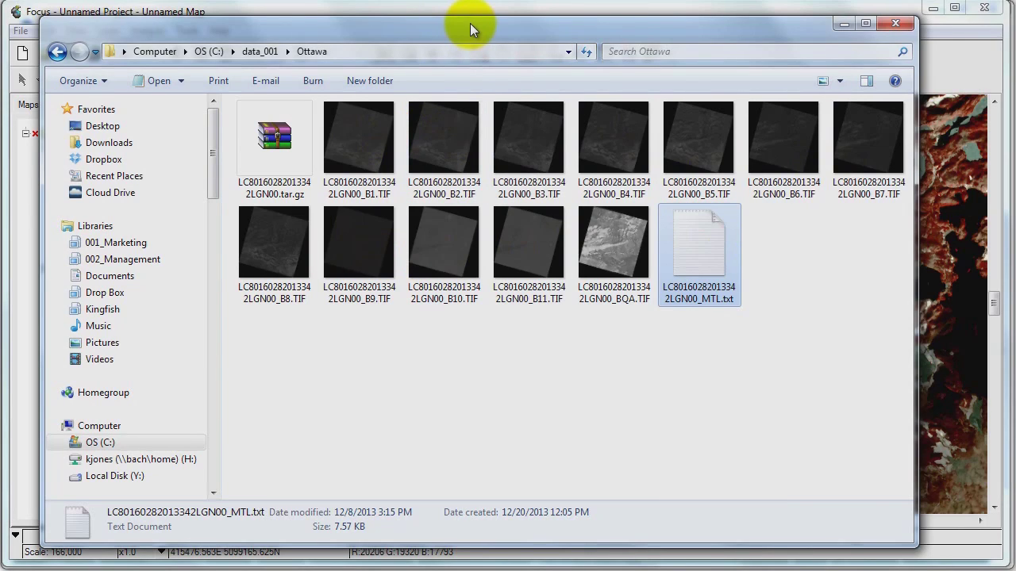
key(Return)
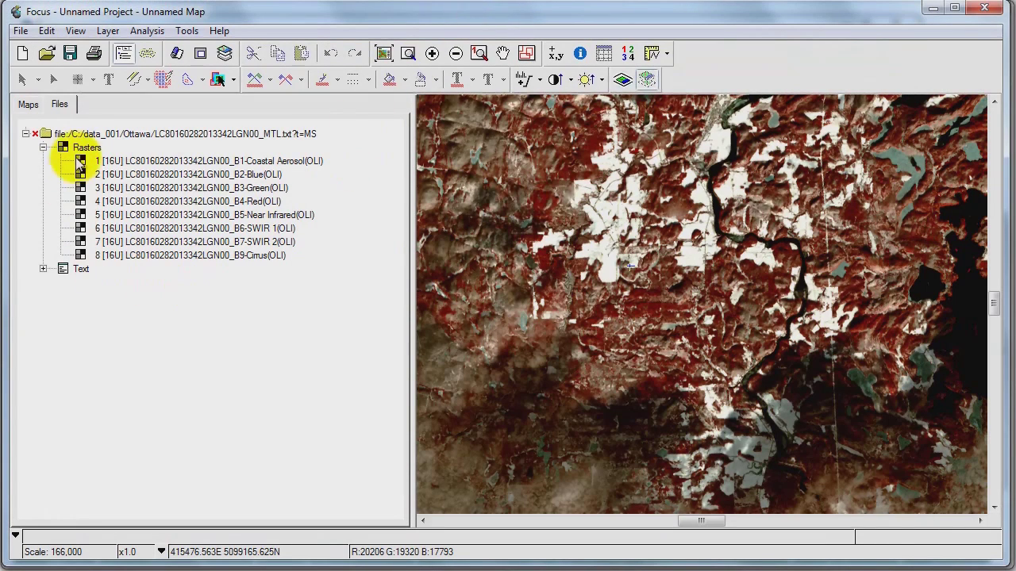
click(83, 133)
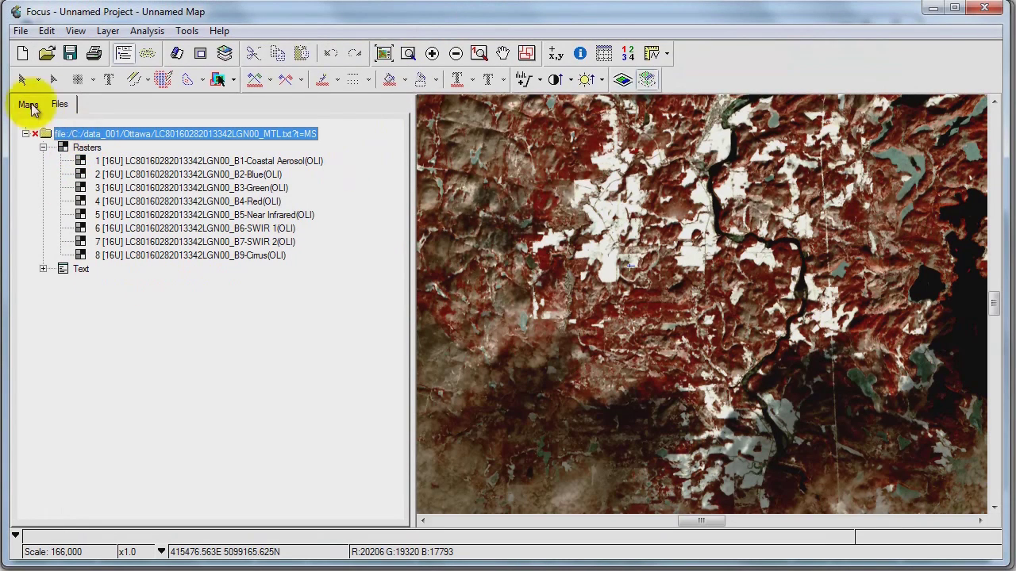
Step: Open Translate (Export) for the loaded MTL file with PIX:PCIDSK output
right_click(117, 133)
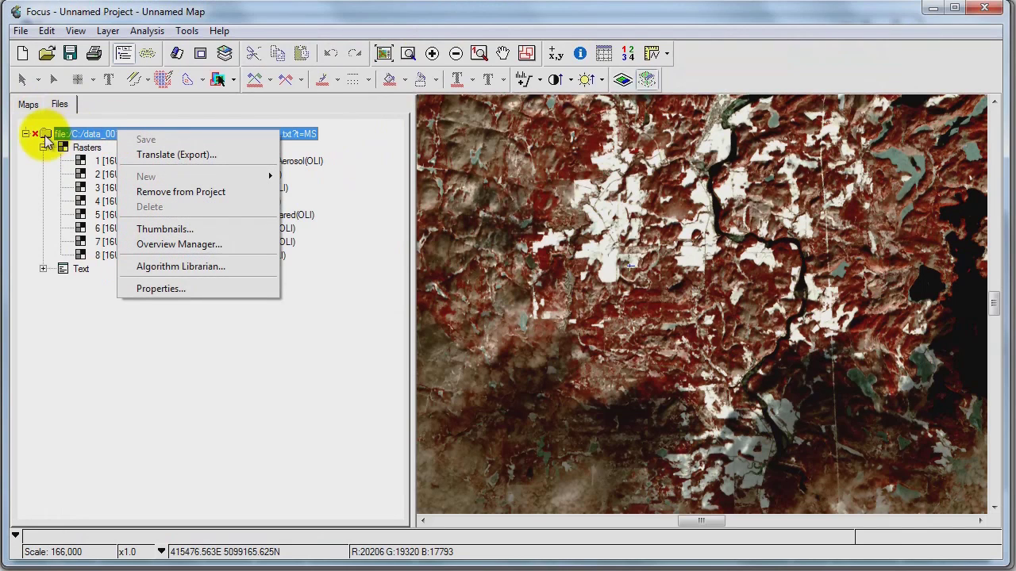
click(188, 154)
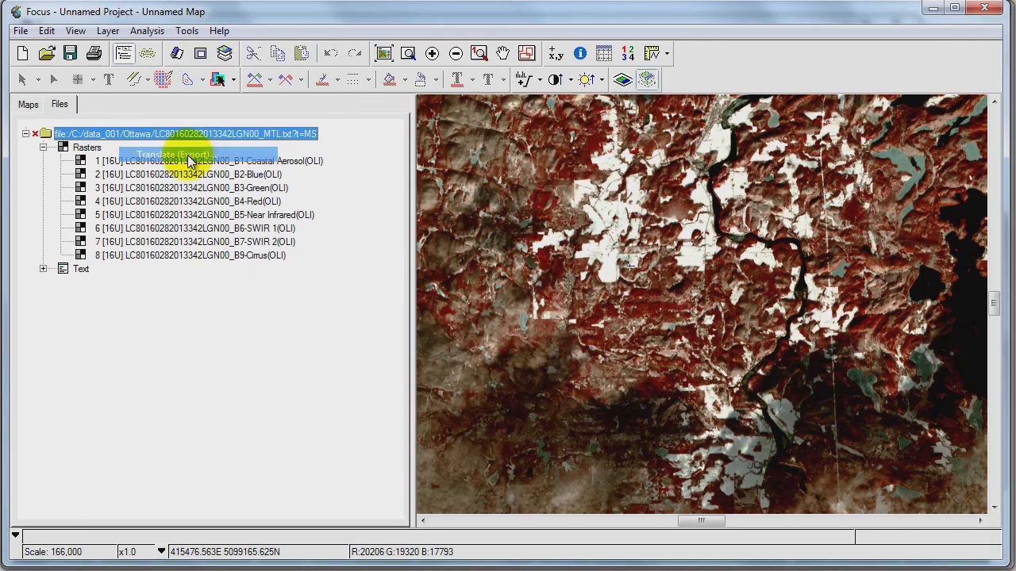
drag(499, 135, 406, 131)
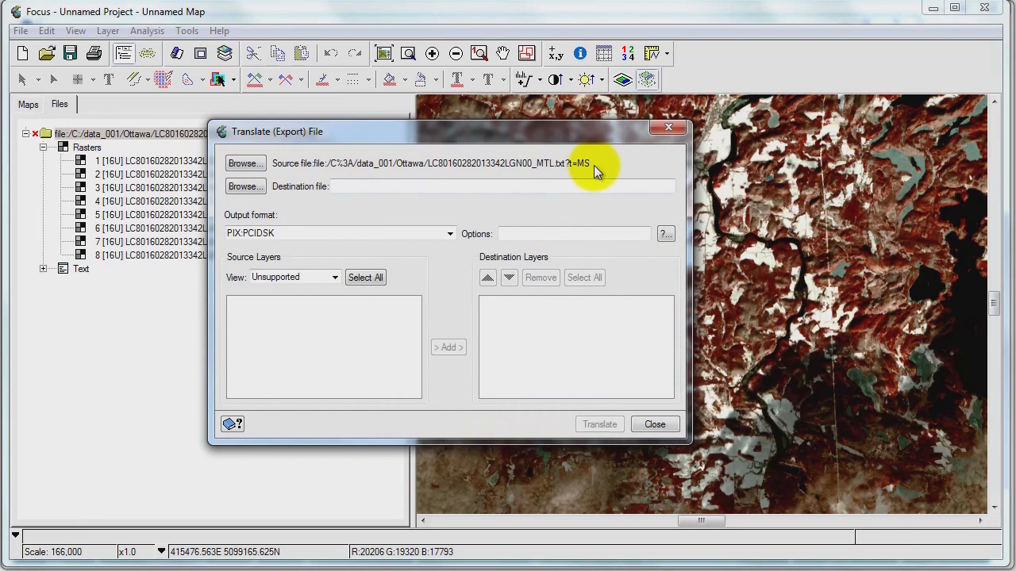
Step: Set the export destination to C:\data_001\Ottawa\Ottawa_Dec_2013_L8.pix
click(242, 186)
double_click(369, 413)
text(Ottawa_Dec_2014_L8)
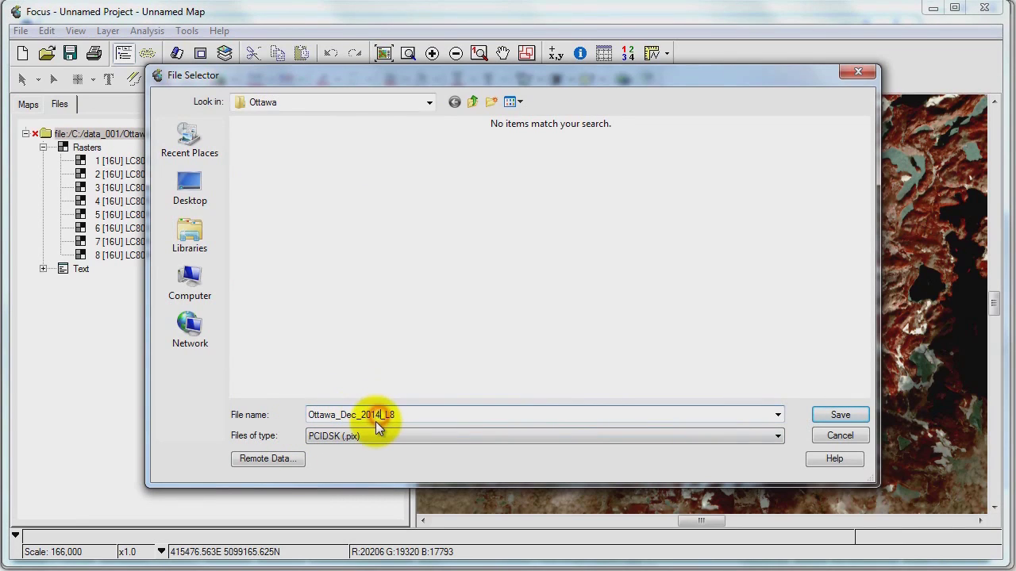
text(3)
key(ctrl+c)
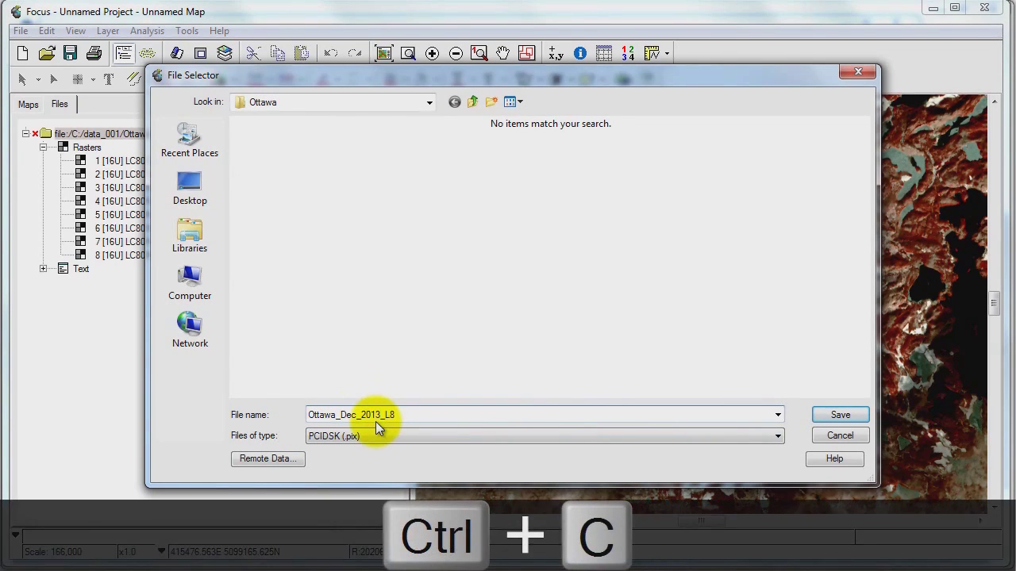
click(840, 414)
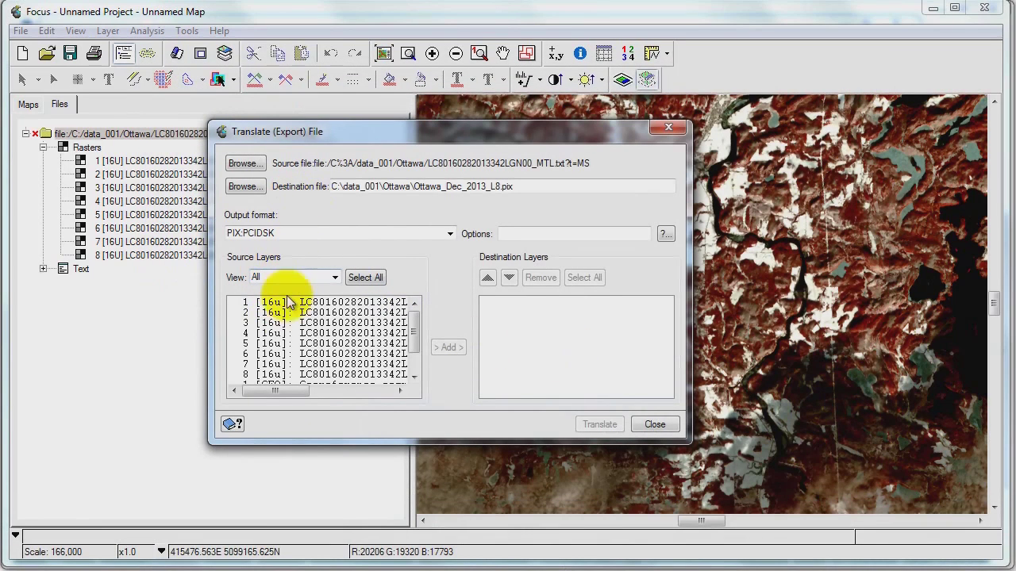
Step: Add all source layers to the export list and run the translation to PIX
scroll(413, 338, down, 2)
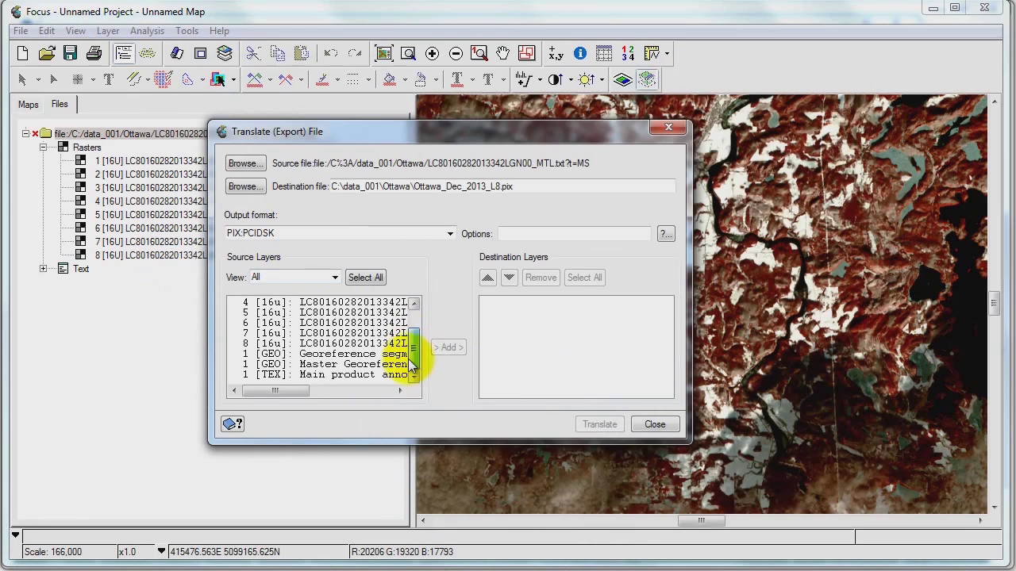
click(365, 277)
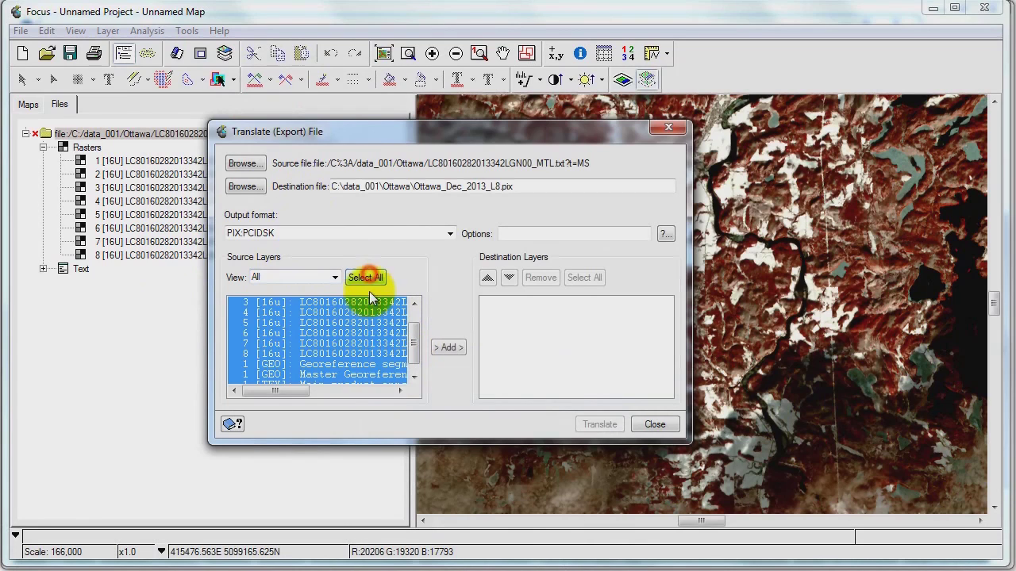
click(445, 348)
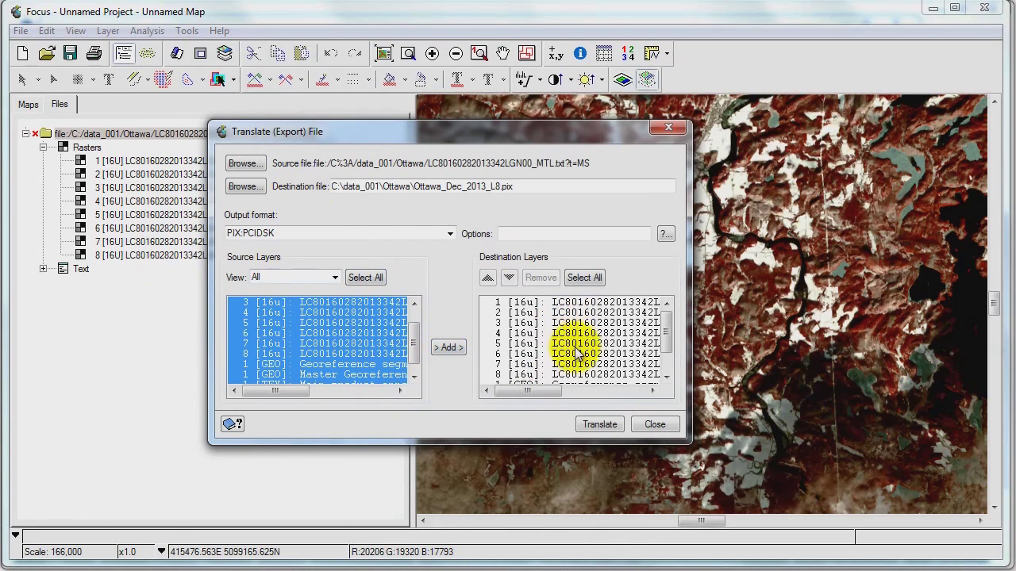
click(600, 425)
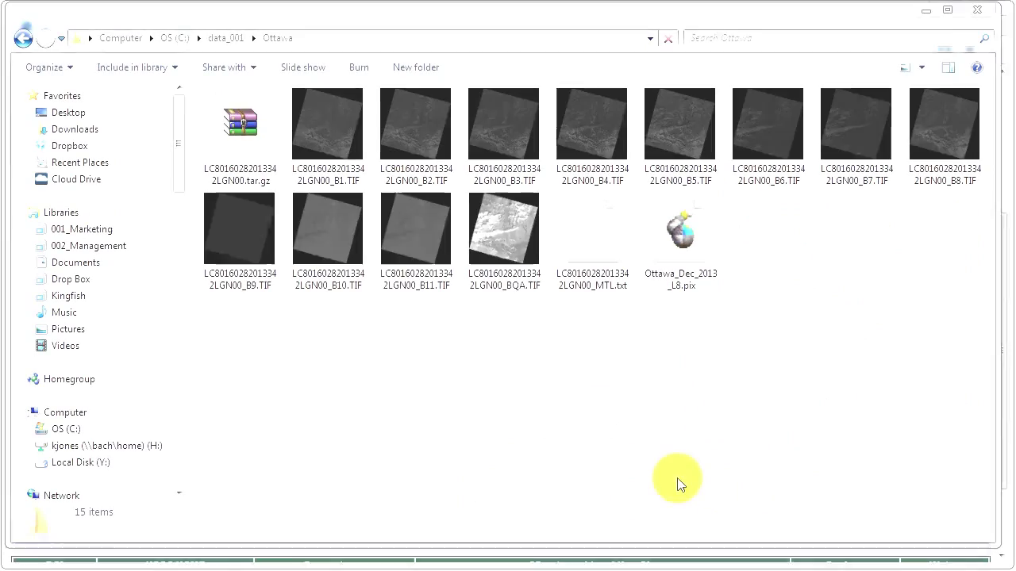
click(677, 478)
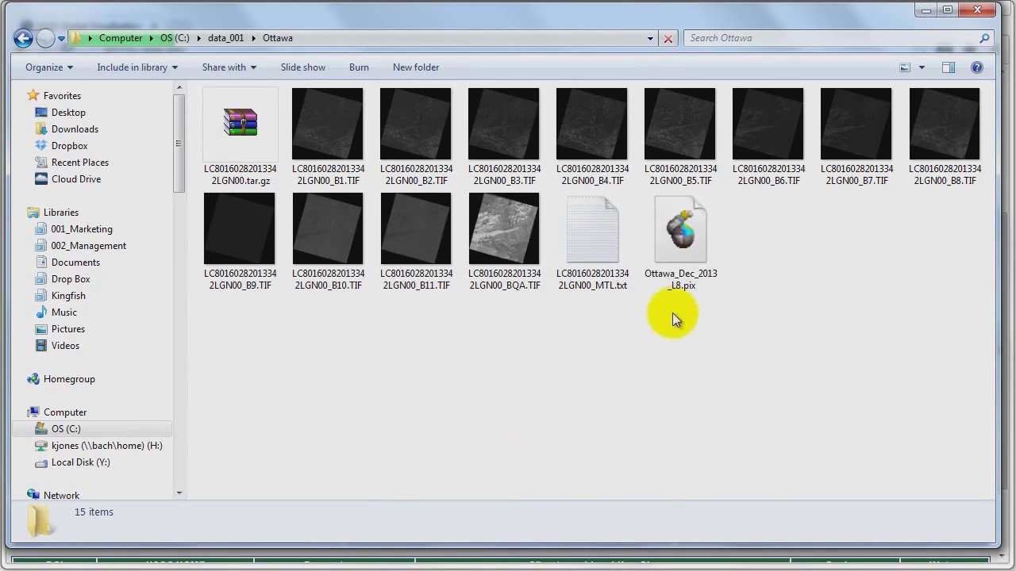
Step: Permanently delete the tar.gz, band TIFs and MTL.txt, keeping only Ottawa_Dec_2013_L8.pix
click(676, 247)
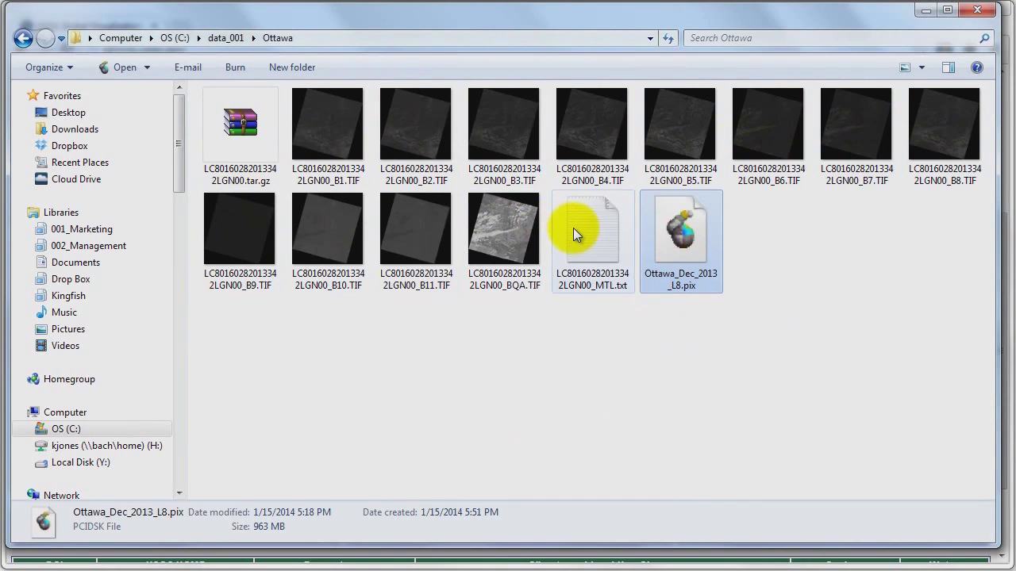
click(244, 124)
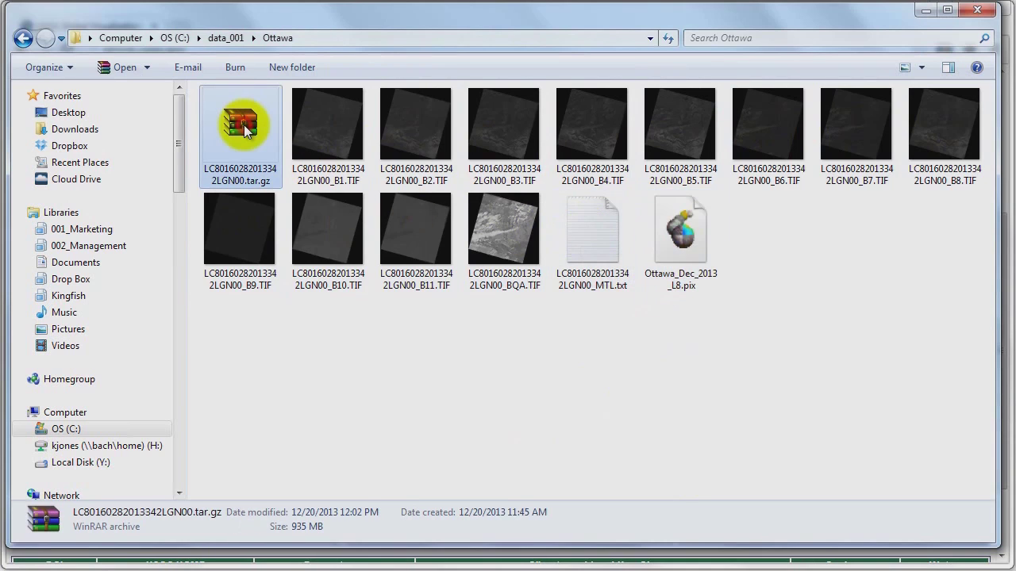
click(324, 125)
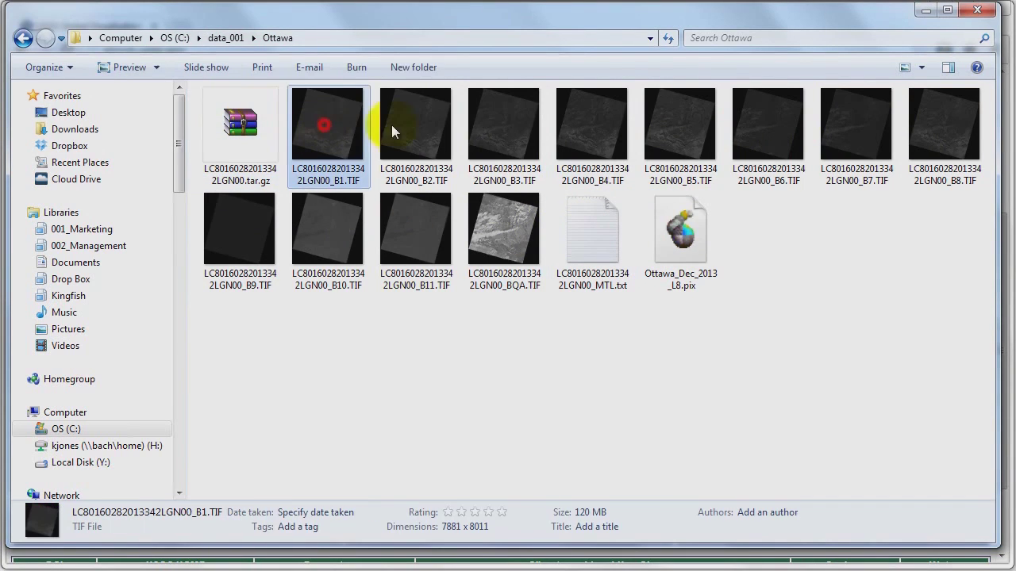
click(244, 119)
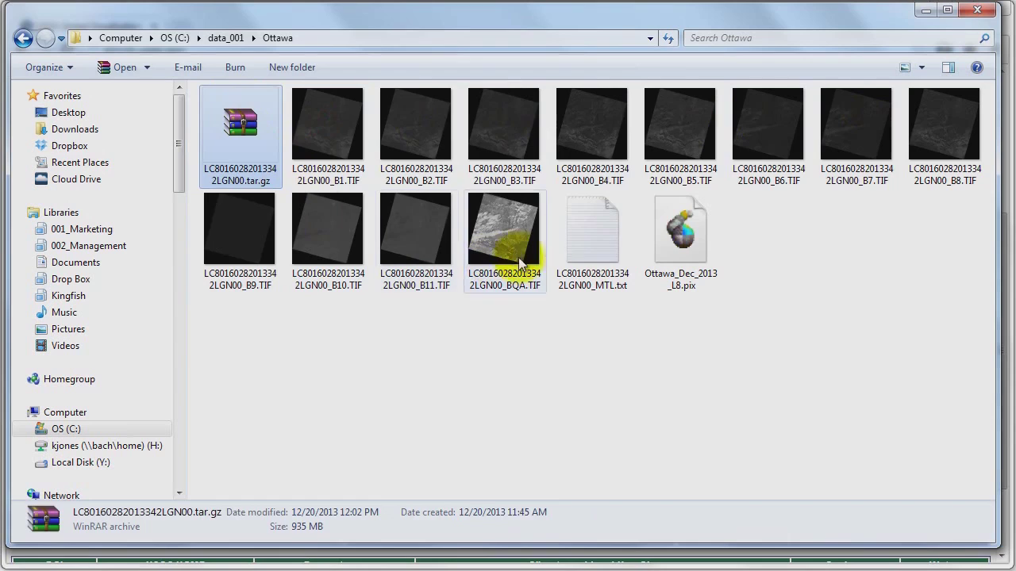
shift+click(605, 242)
key(shift+Delete)
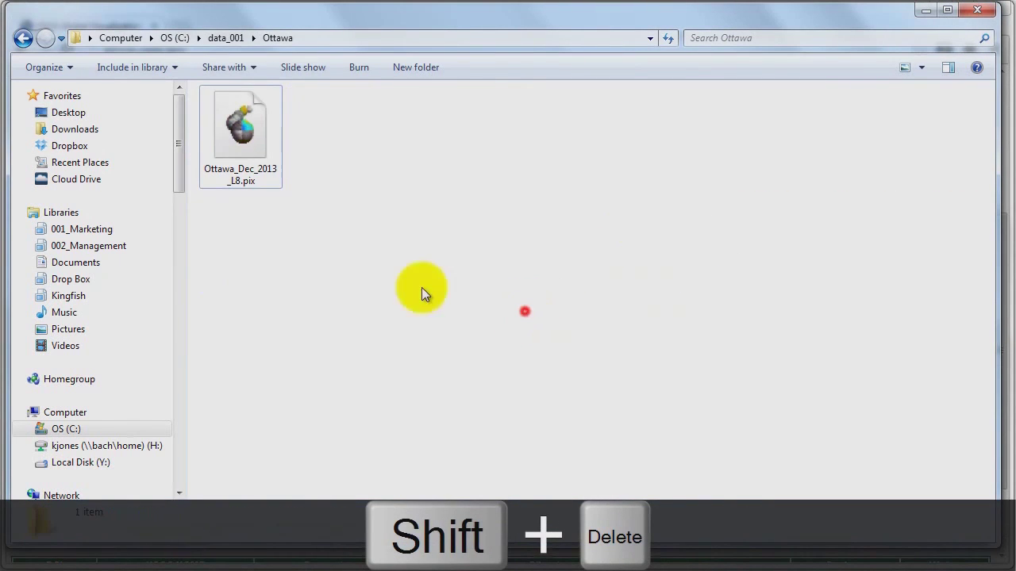
click(269, 141)
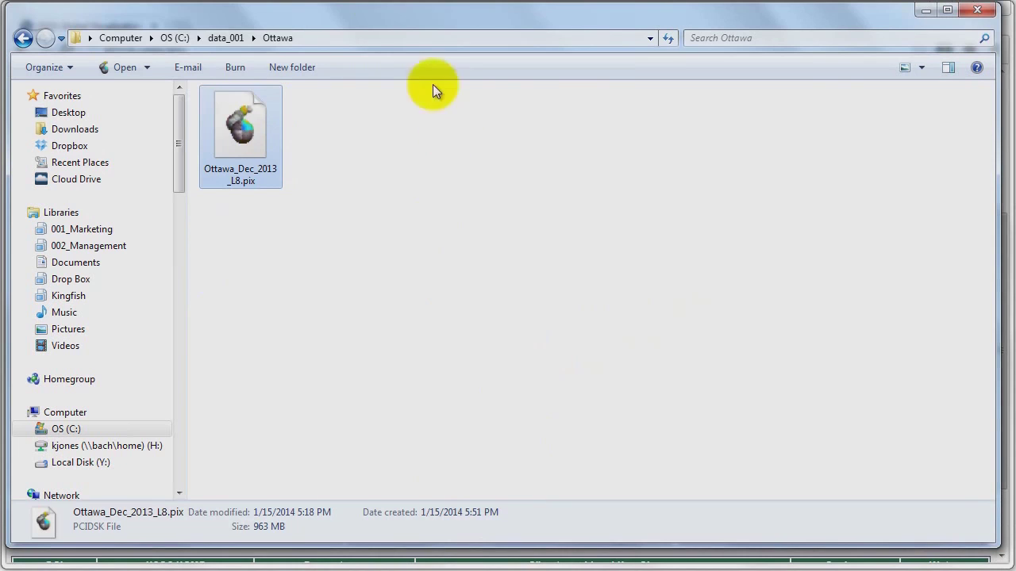
drag(391, 13, 855, 25)
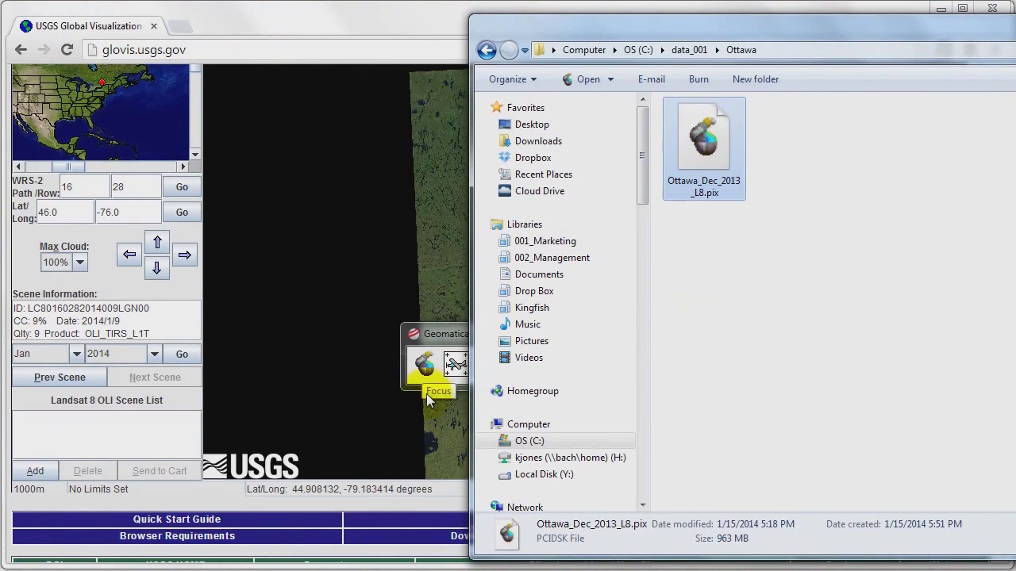
Step: Start a fresh Focus and load Ottawa_Dec_2013_L8.pix as an RGB 4,3,2 map layer
click(427, 364)
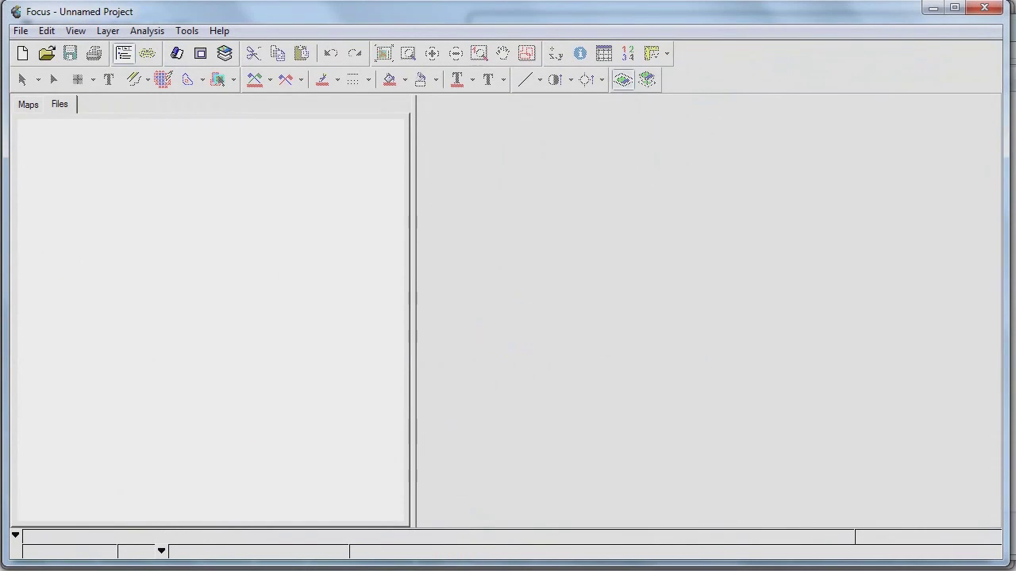
key(alt+Tab)
drag(703, 190, 332, 187)
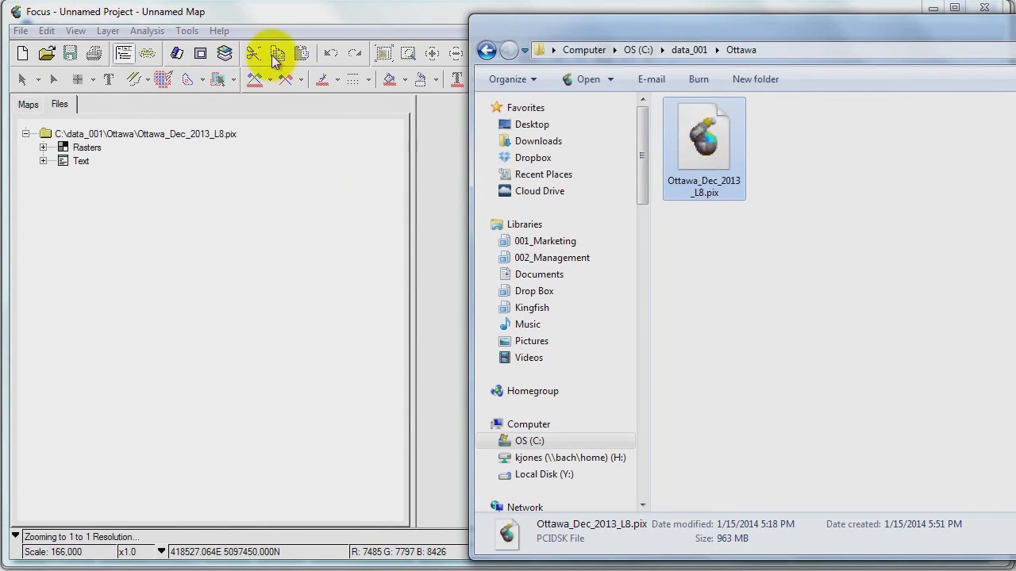
click(290, 18)
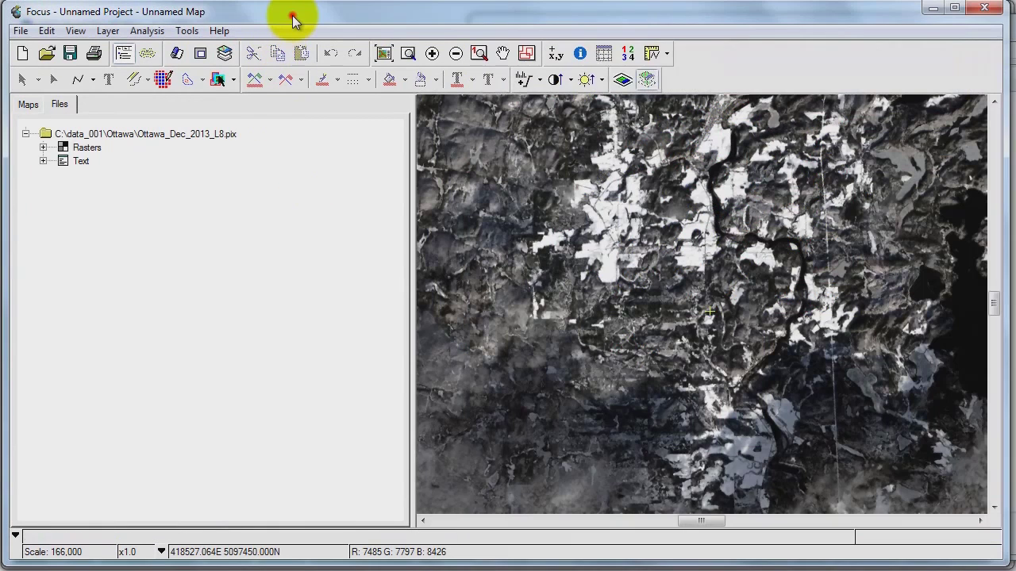
click(29, 104)
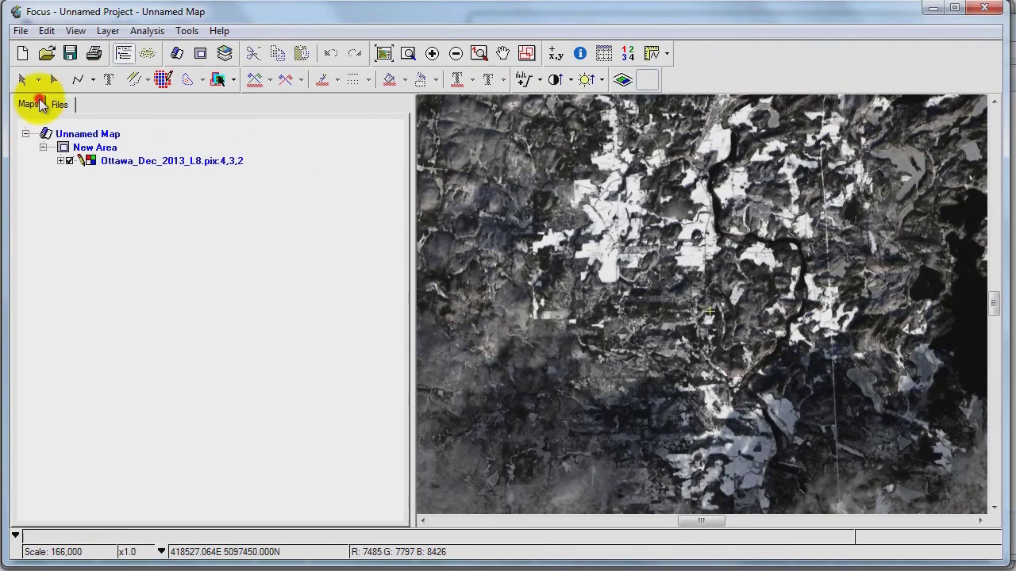
click(645, 247)
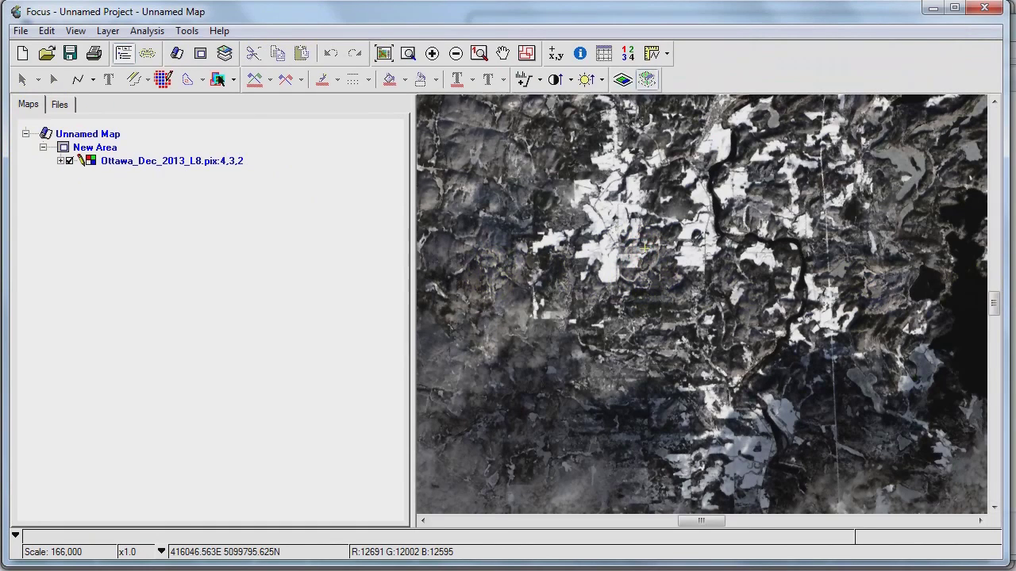
key(alt+Tab)
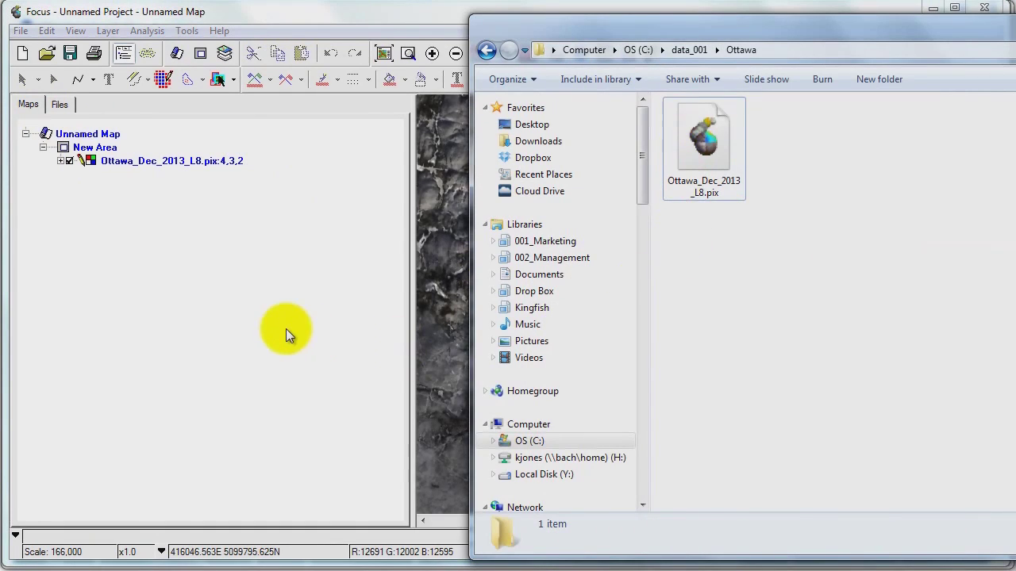
Step: Check the PIX file's raster list, then expand the layer to show bands 4, 3, 2 as RGB
click(286, 328)
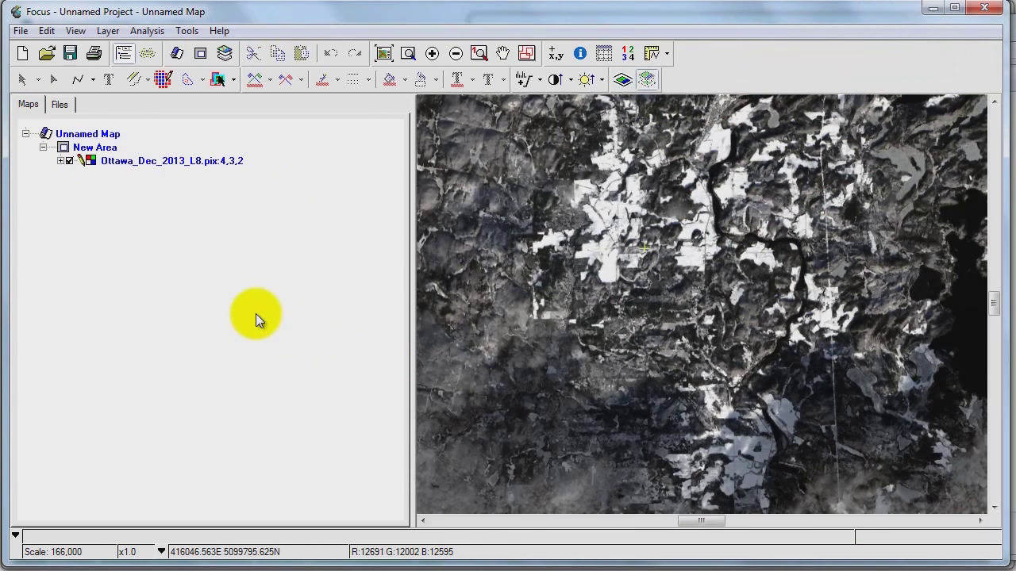
click(60, 104)
click(43, 147)
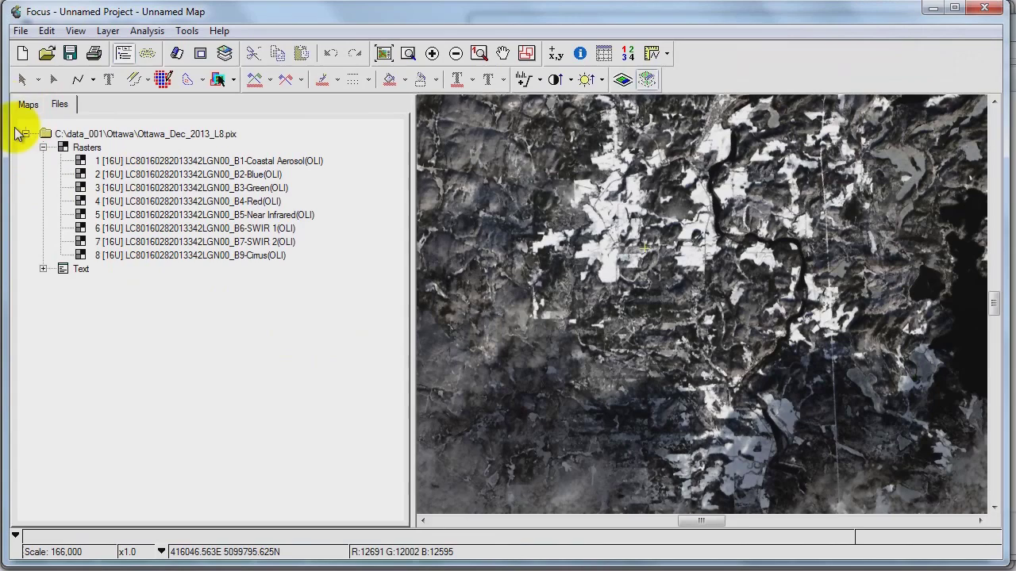
click(28, 104)
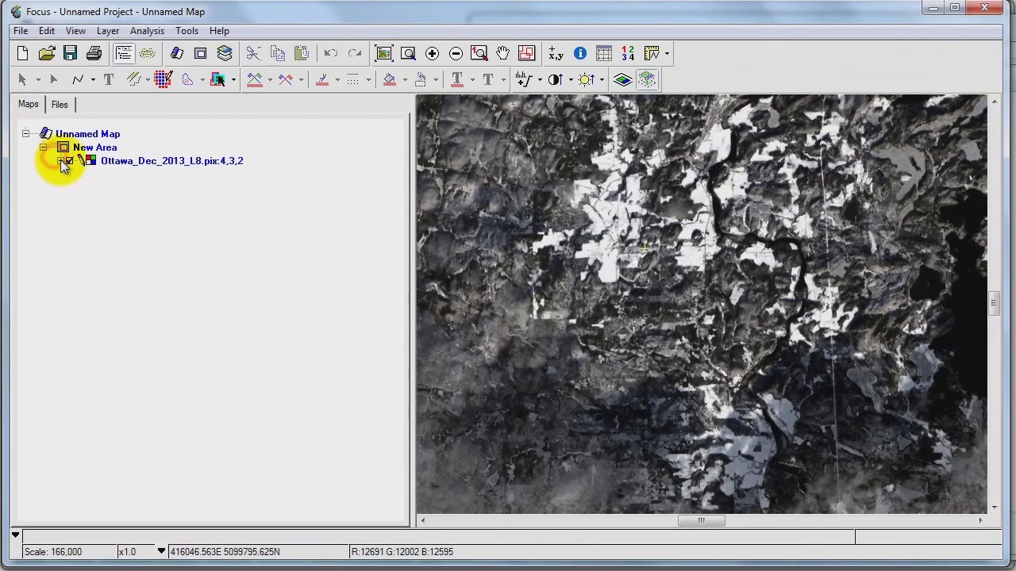
click(61, 161)
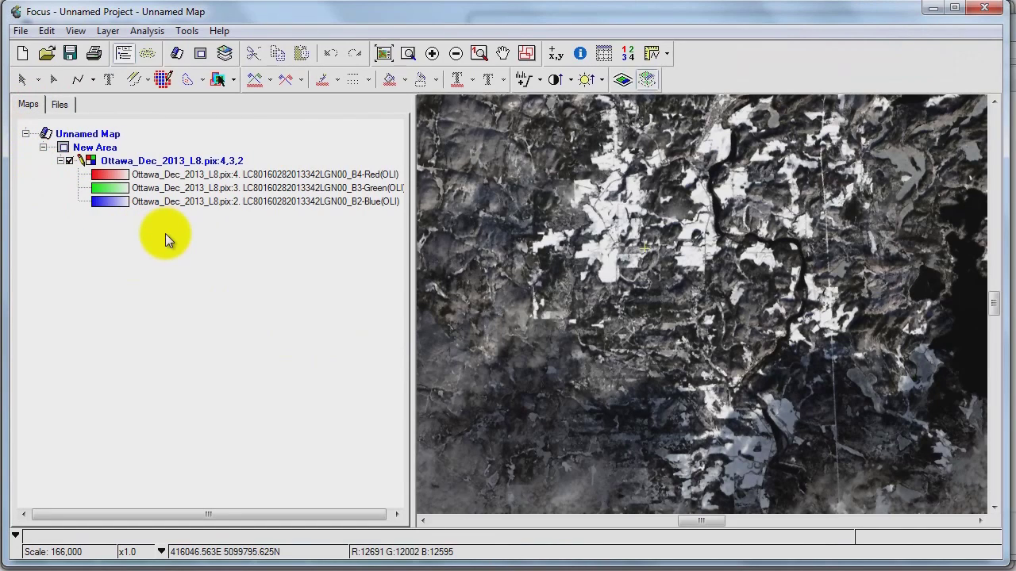